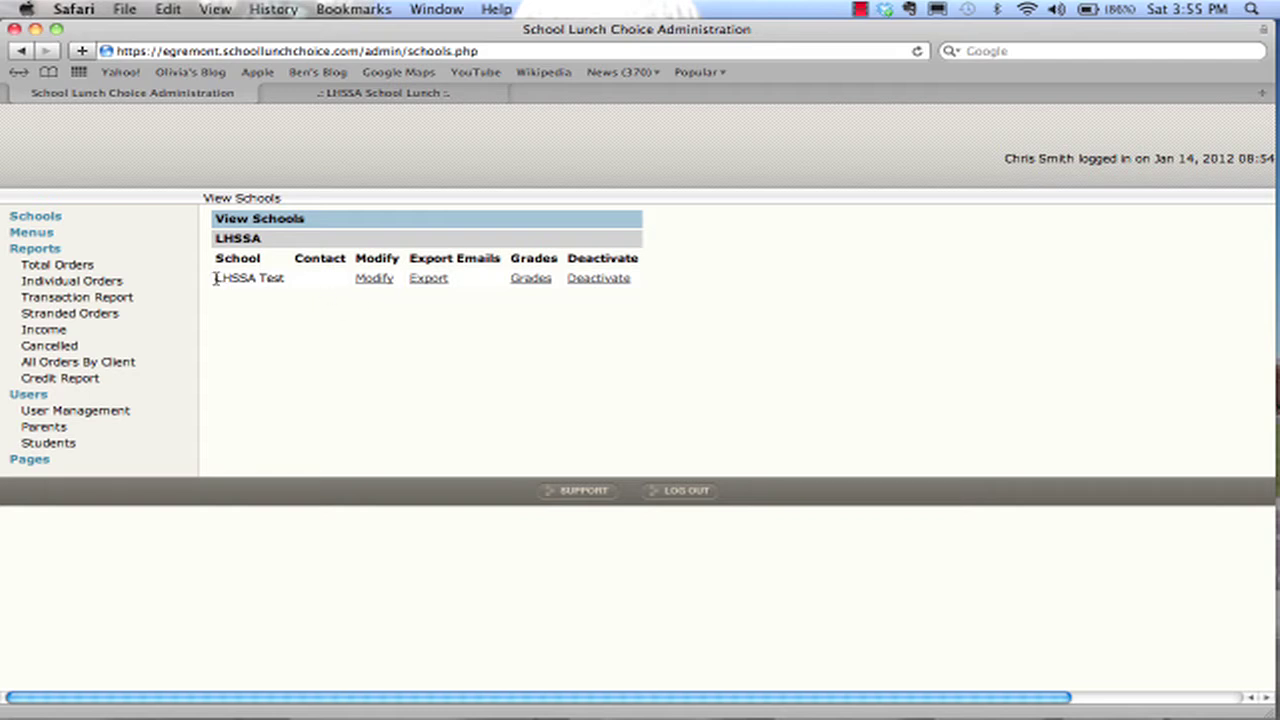
Open the LHSSA Test school's information for modification.
drag(214, 279, 288, 284)
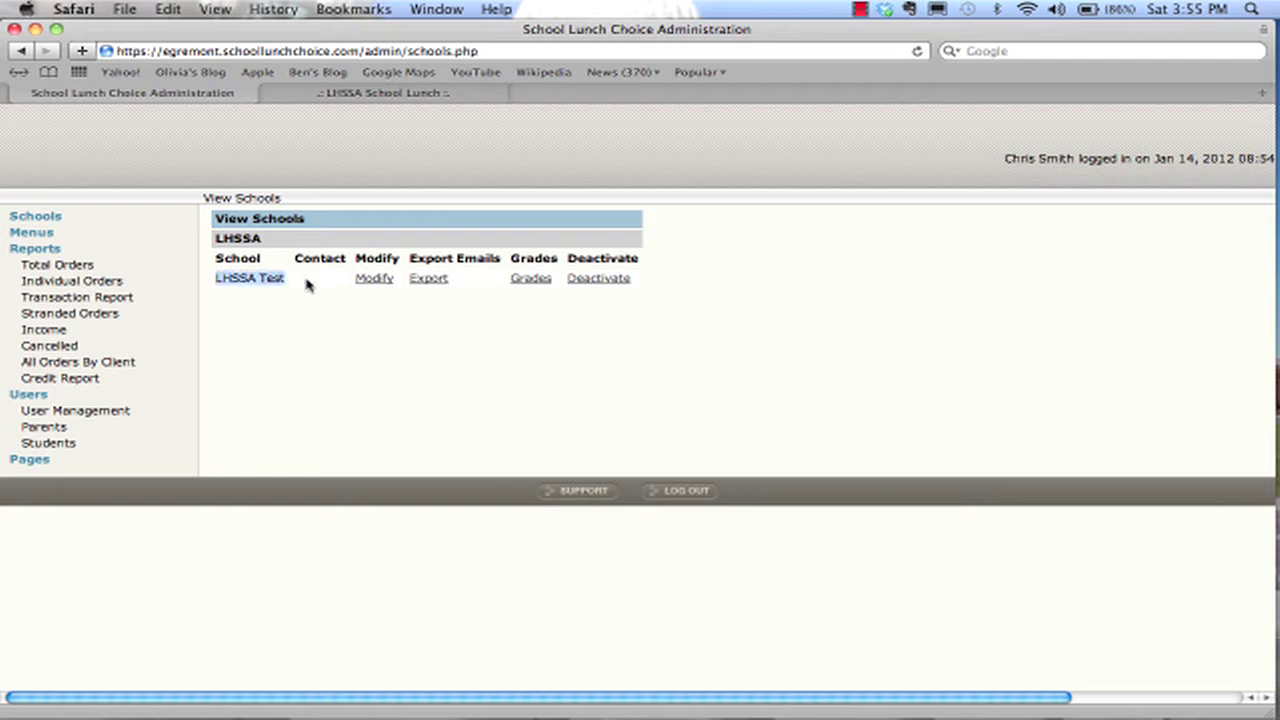
click(371, 284)
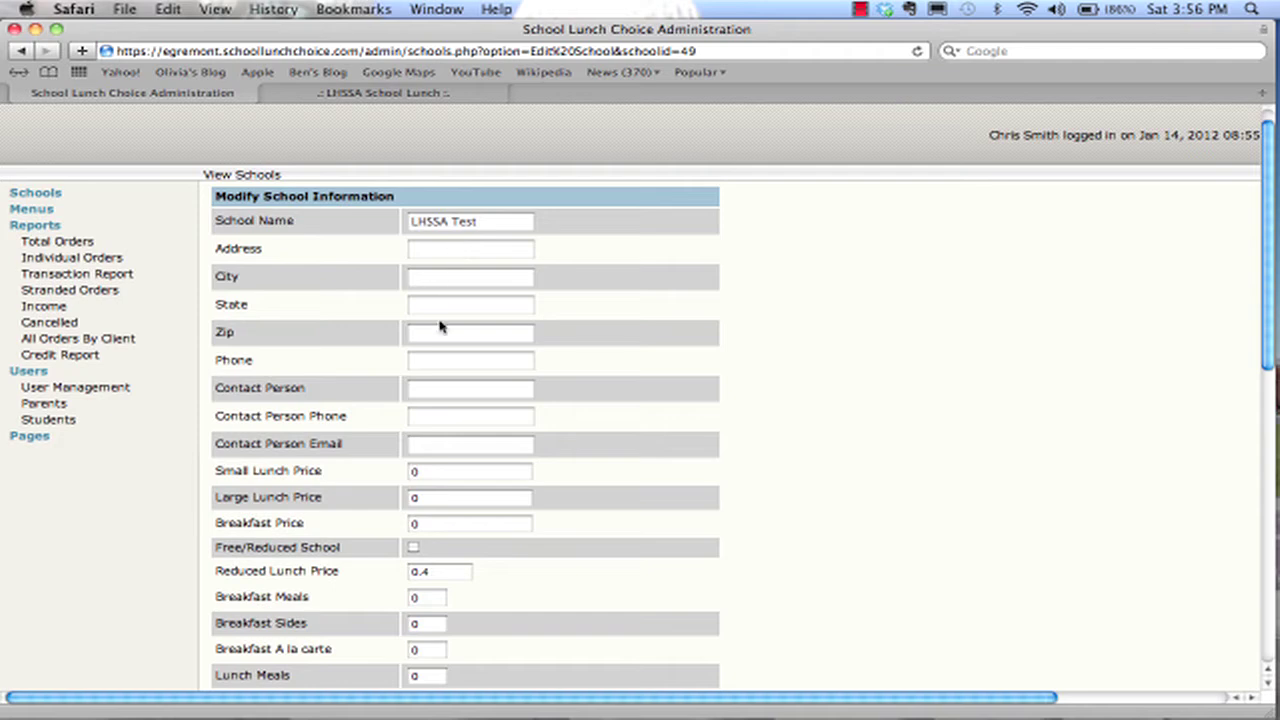
Examine the school form's contact, lunch and breakfast price, meal count, tax and fee fields.
scroll(442, 322, down, 1)
scroll(430, 294, down, 4)
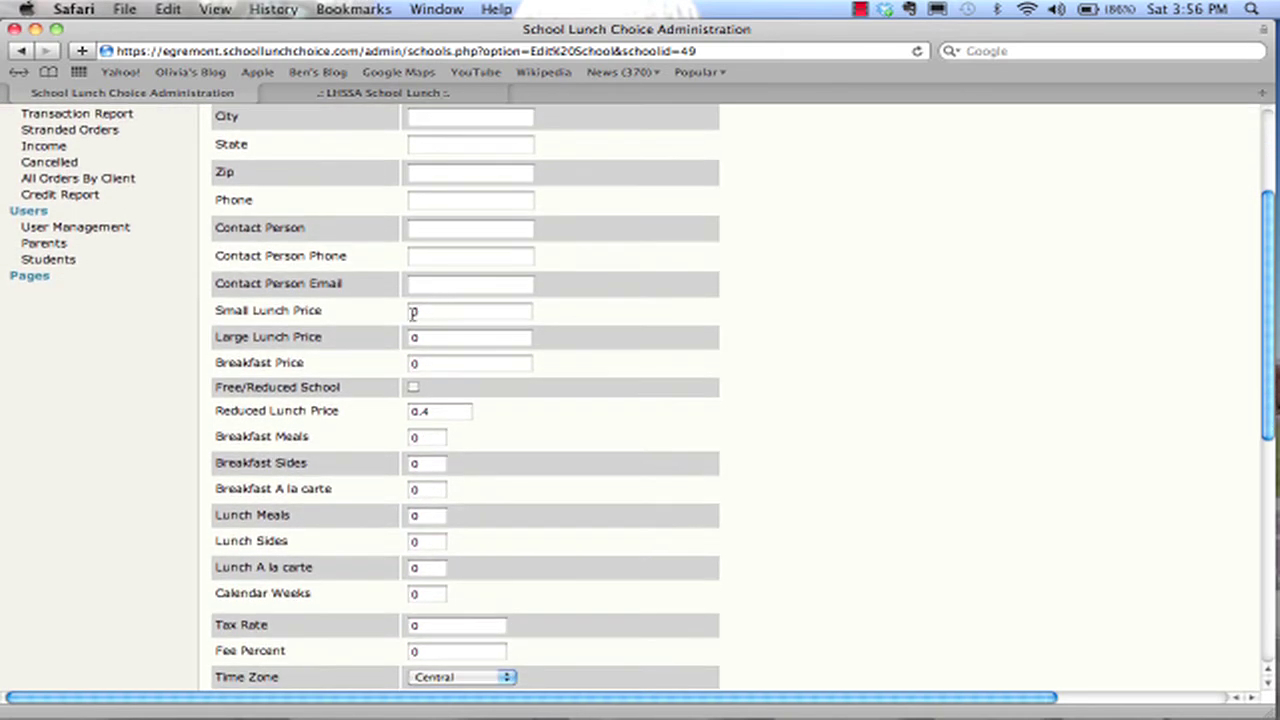
click(420, 313)
click(425, 340)
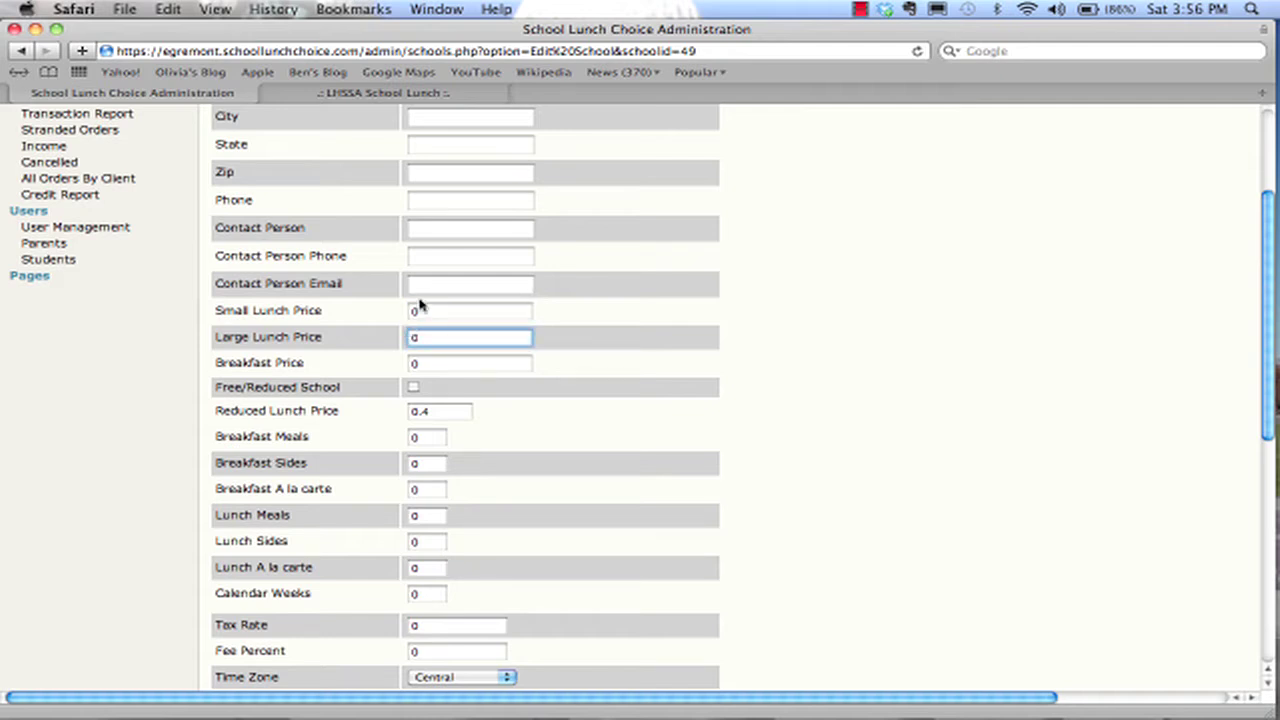
click(412, 311)
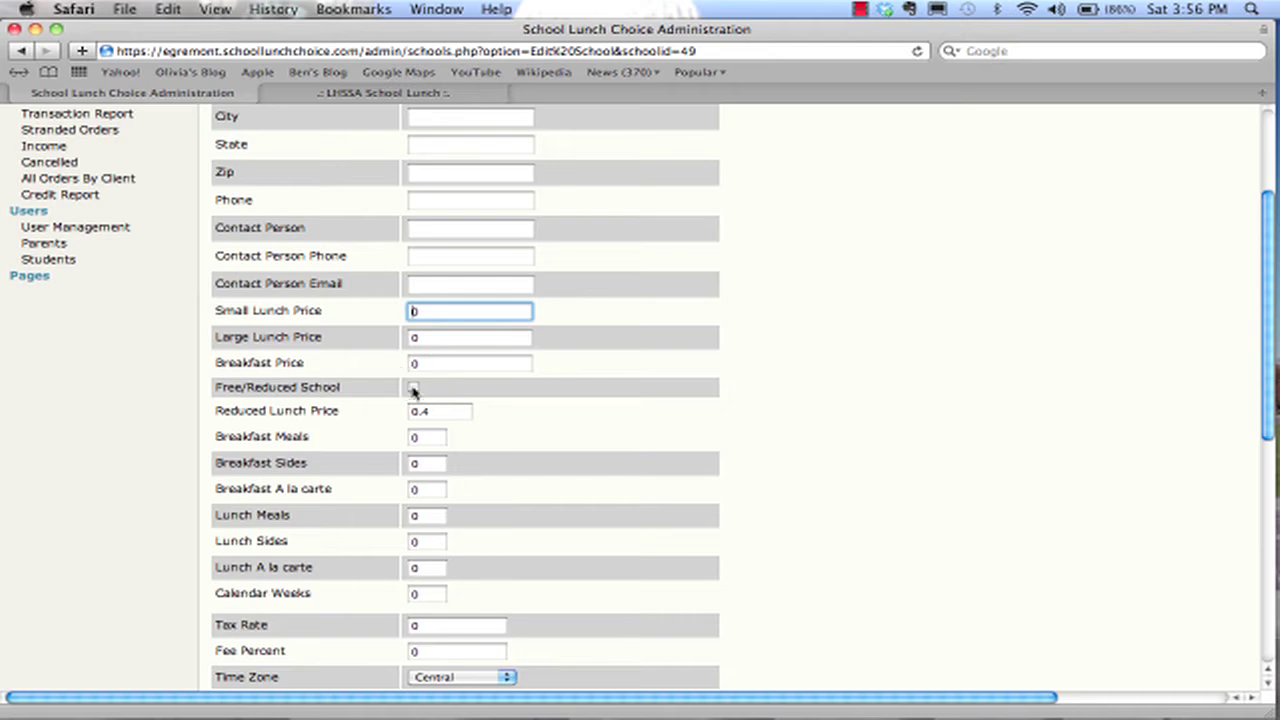
scroll(414, 391, down, 3)
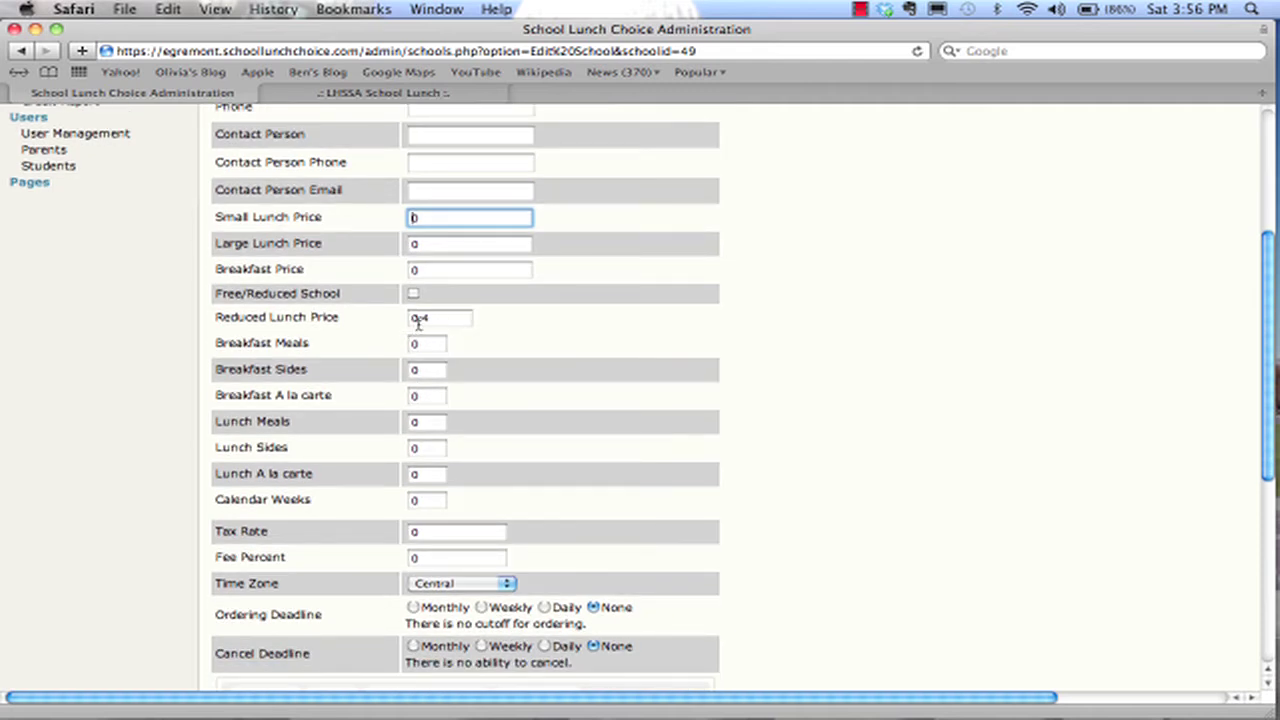
scroll(418, 324, down, 2)
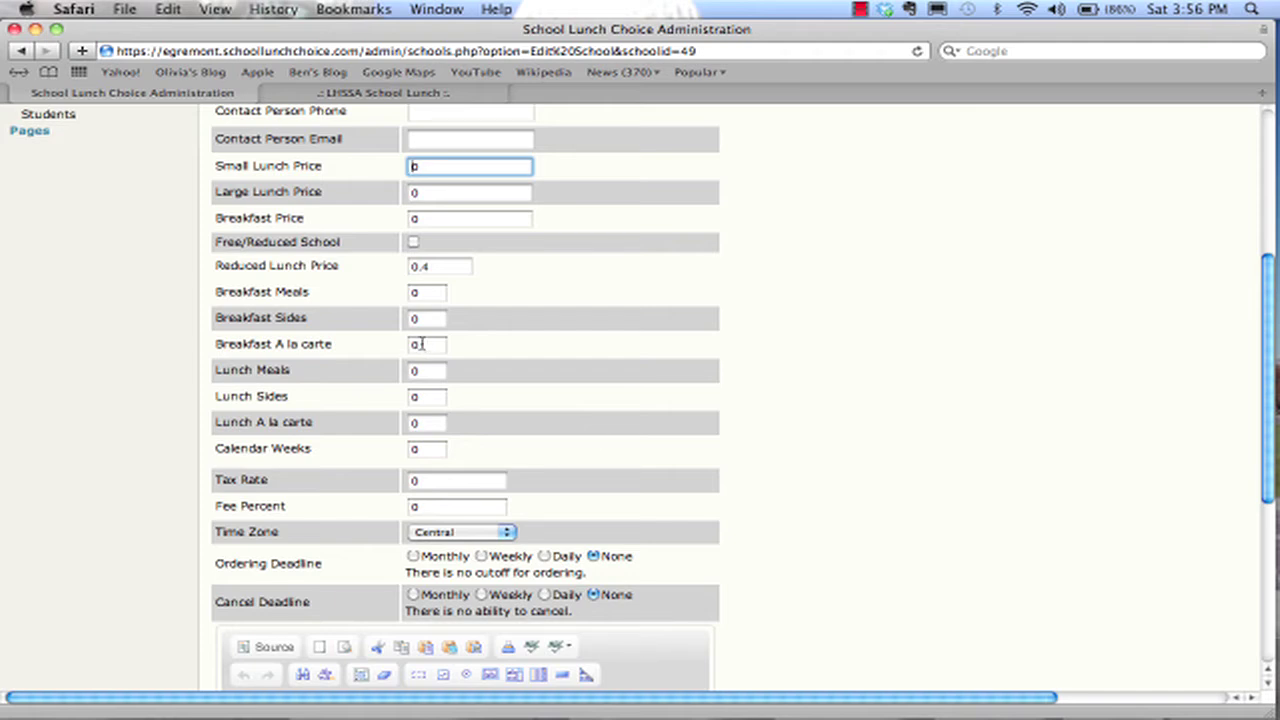
scroll(418, 344, down, 3)
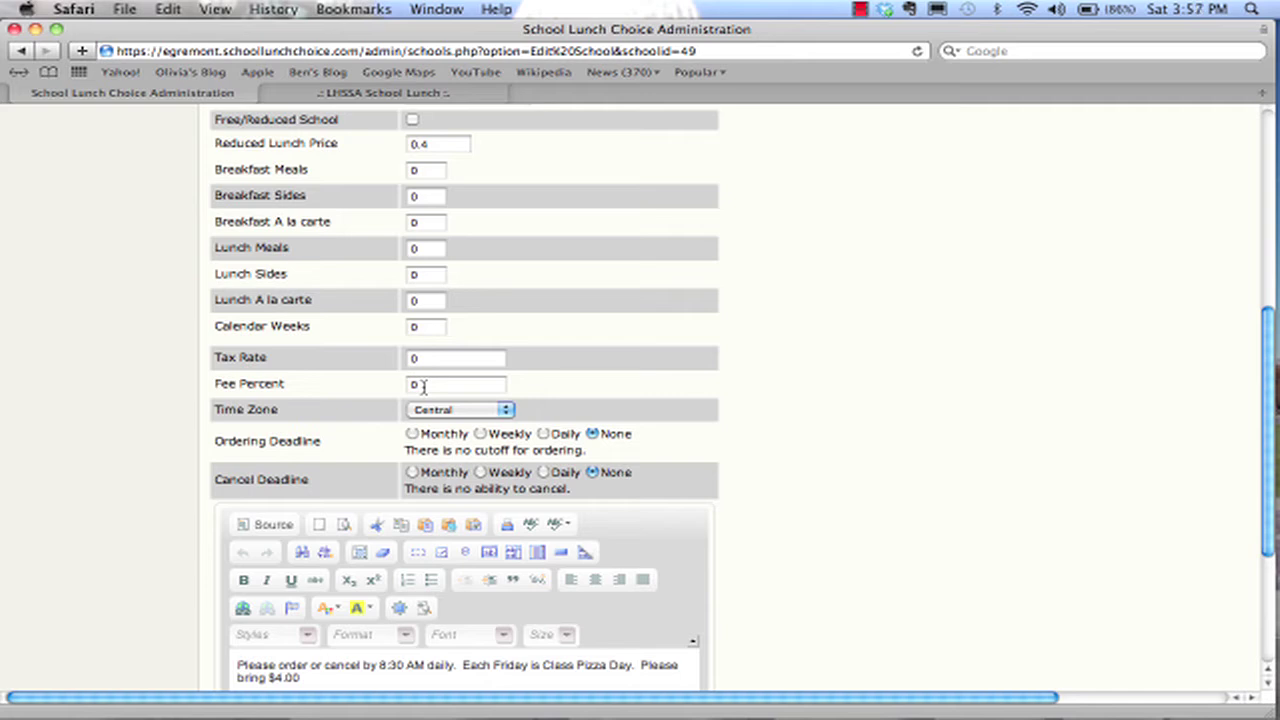
Set the school's time zone to Eastern and its ordering deadline to Daily.
click(505, 410)
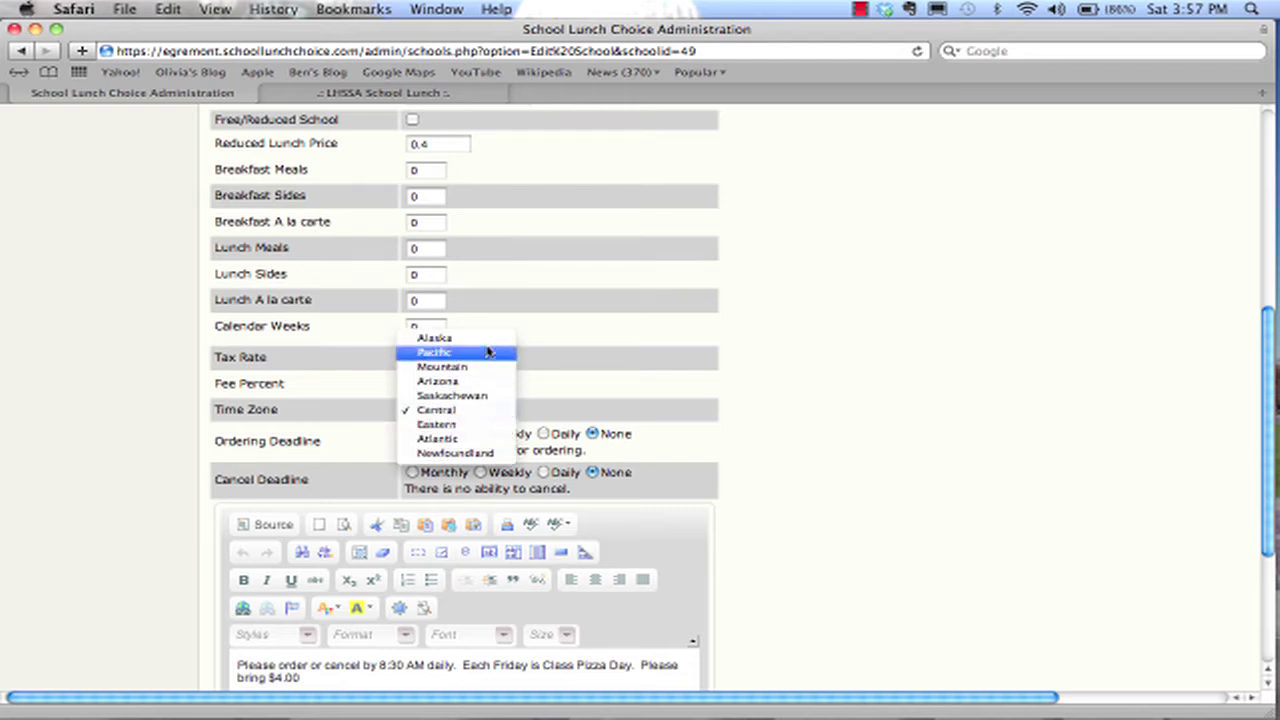
click(484, 424)
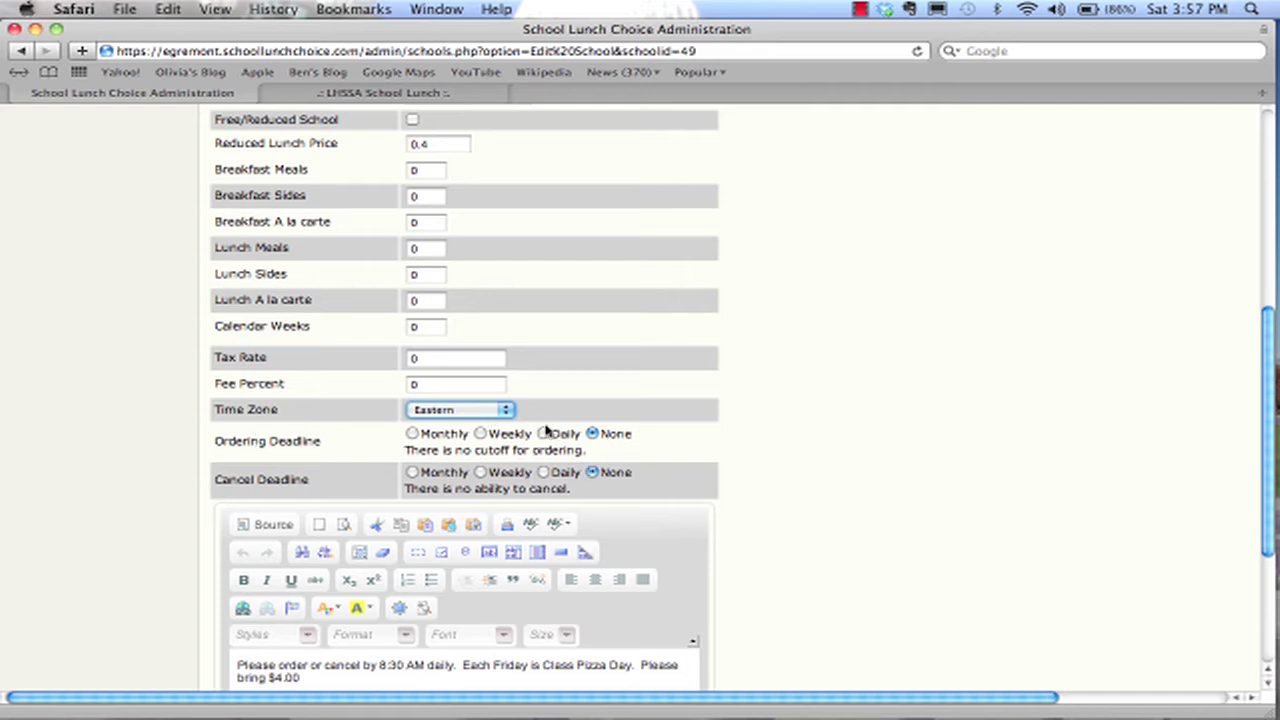
click(412, 434)
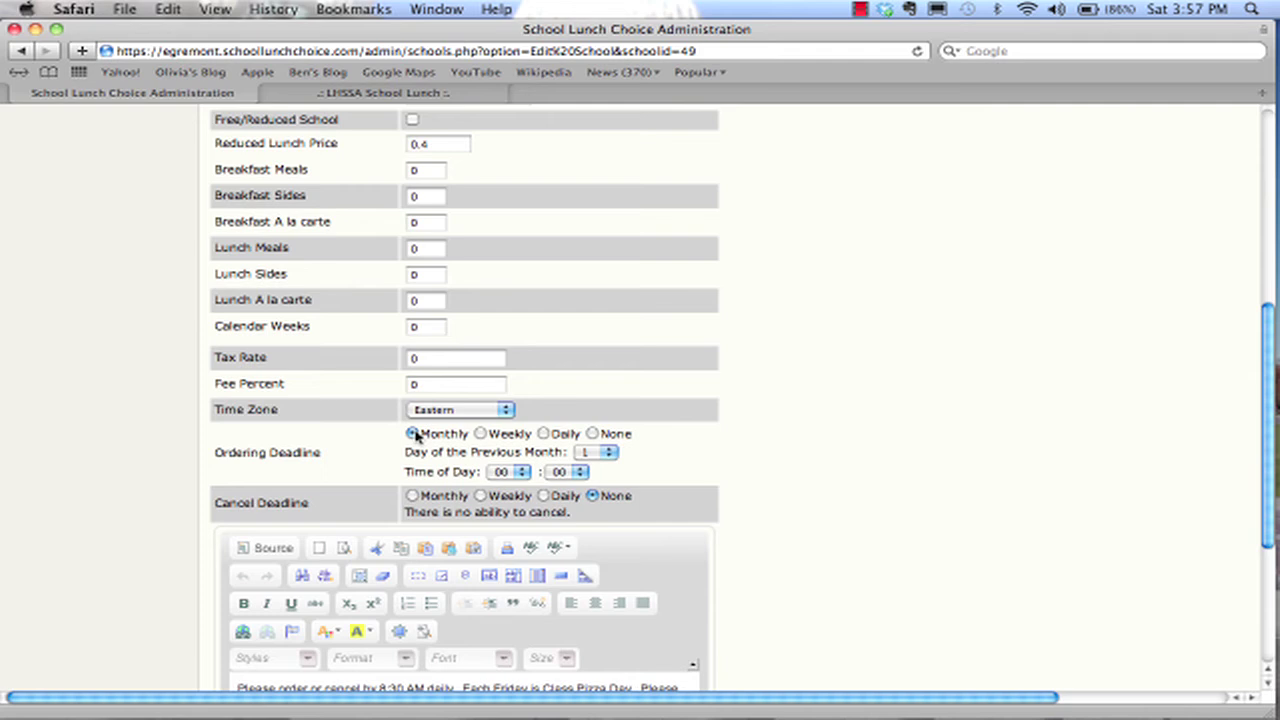
click(481, 434)
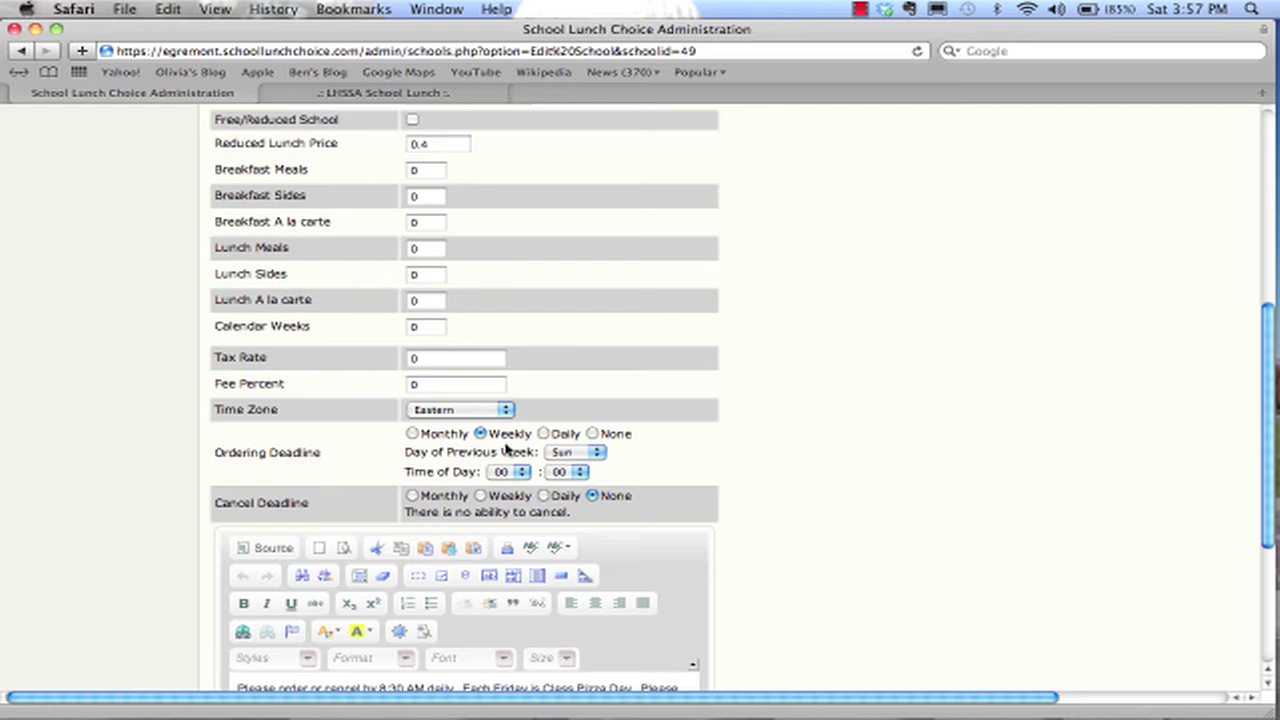
click(545, 434)
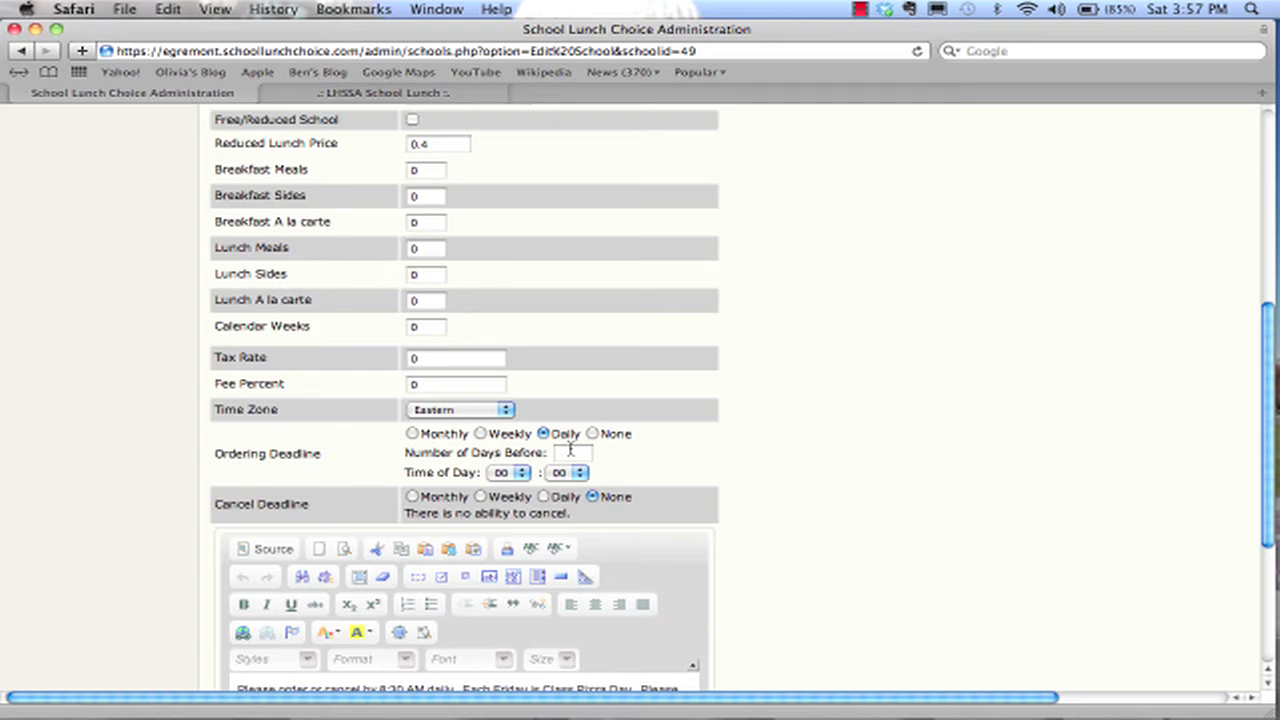
Examine the cancel deadline options and the ordering message text in the school's message editor.
scroll(570, 450, down, 3)
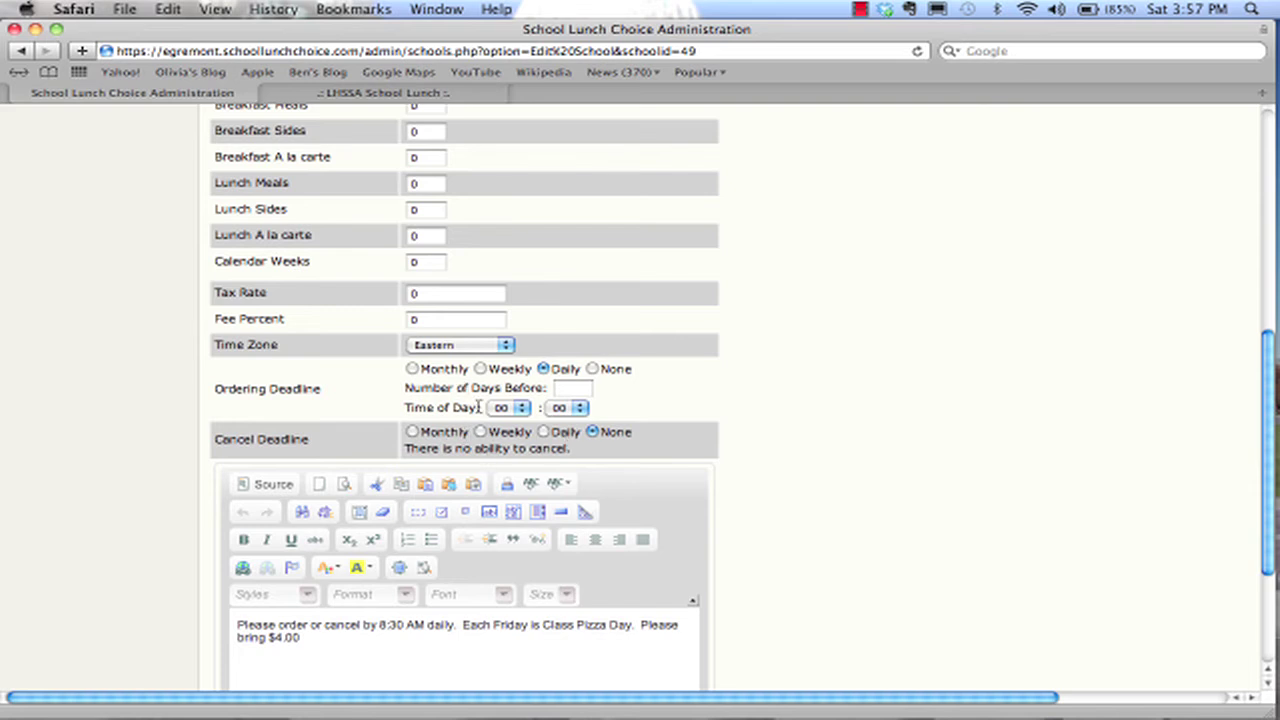
scroll(480, 410, down, 5)
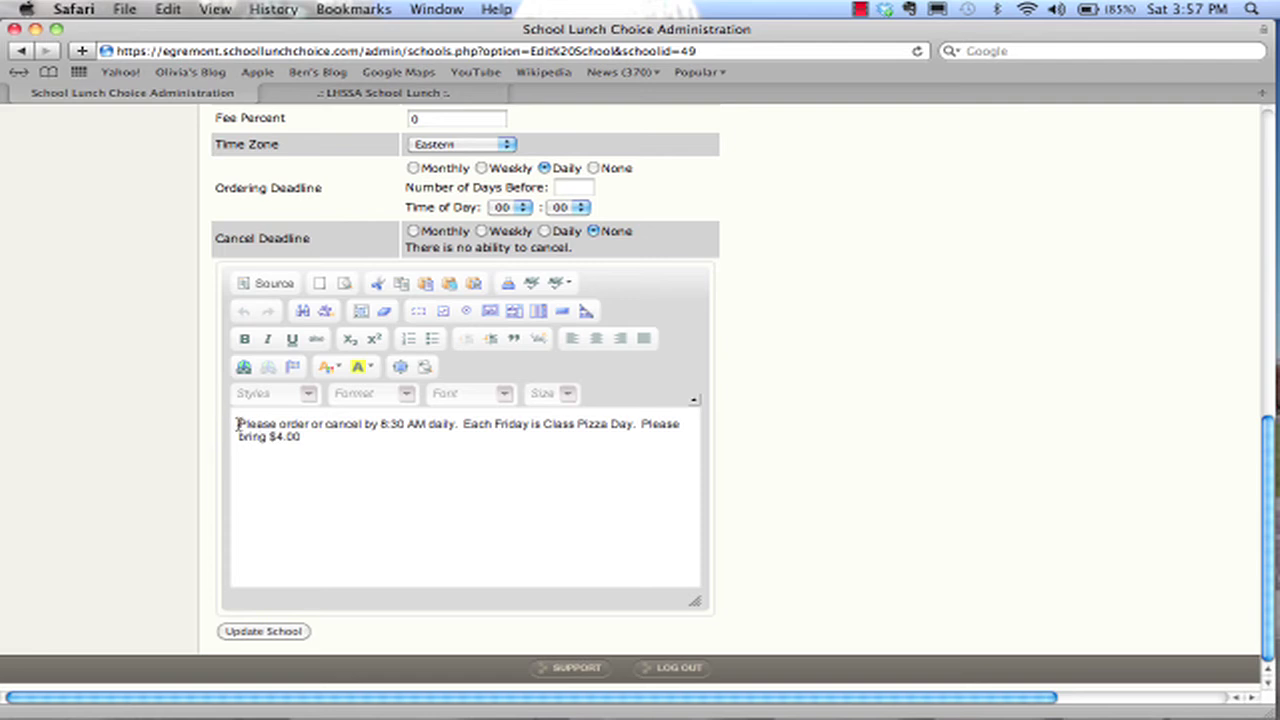
drag(237, 424, 348, 443)
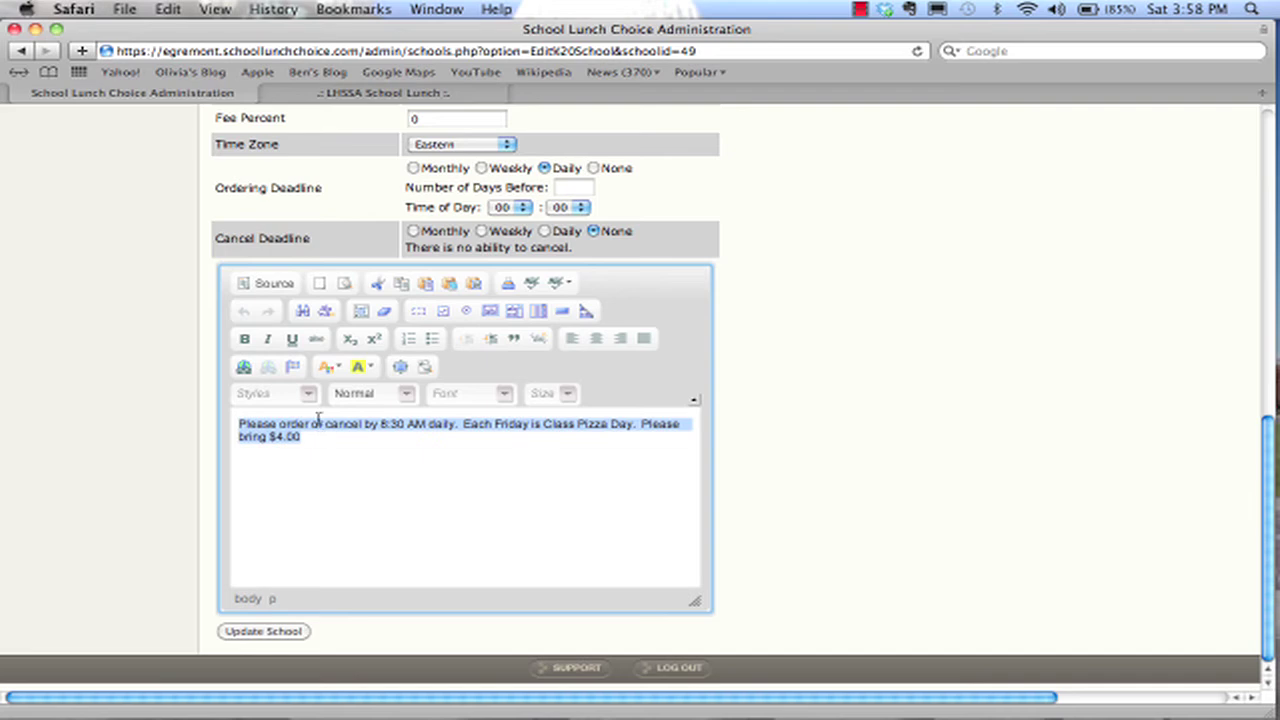
Set the small lunch price to 3.00, the large lunch price to 4.00 and the breakfast price to 1.50.
scroll(295, 564, up, 10)
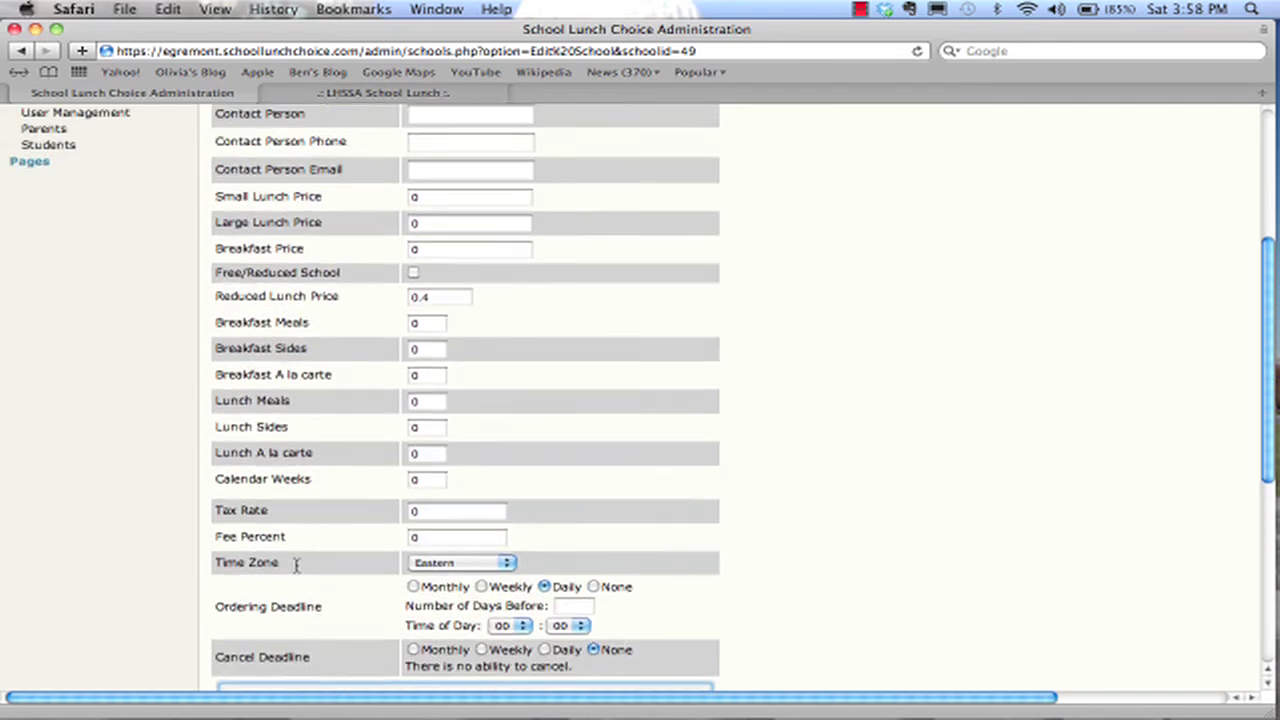
scroll(295, 564, up, 5)
scroll(296, 566, down, 4)
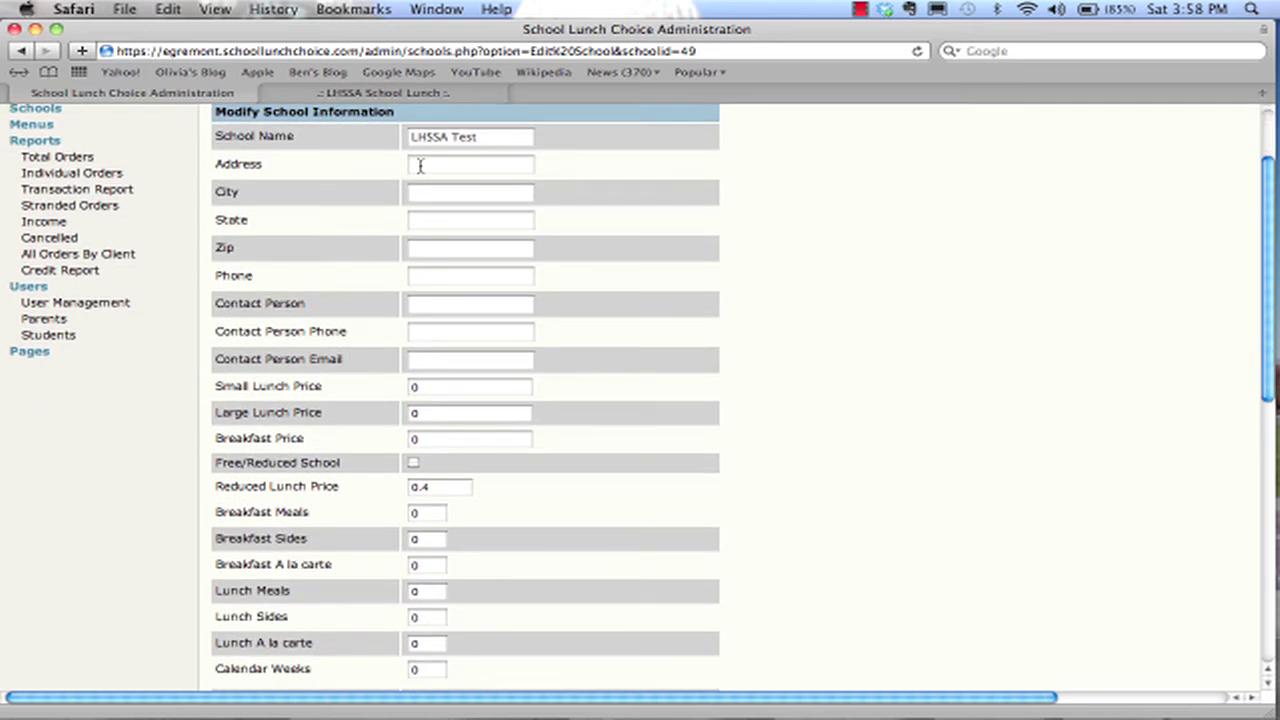
click(440, 389)
key(BackSpace)
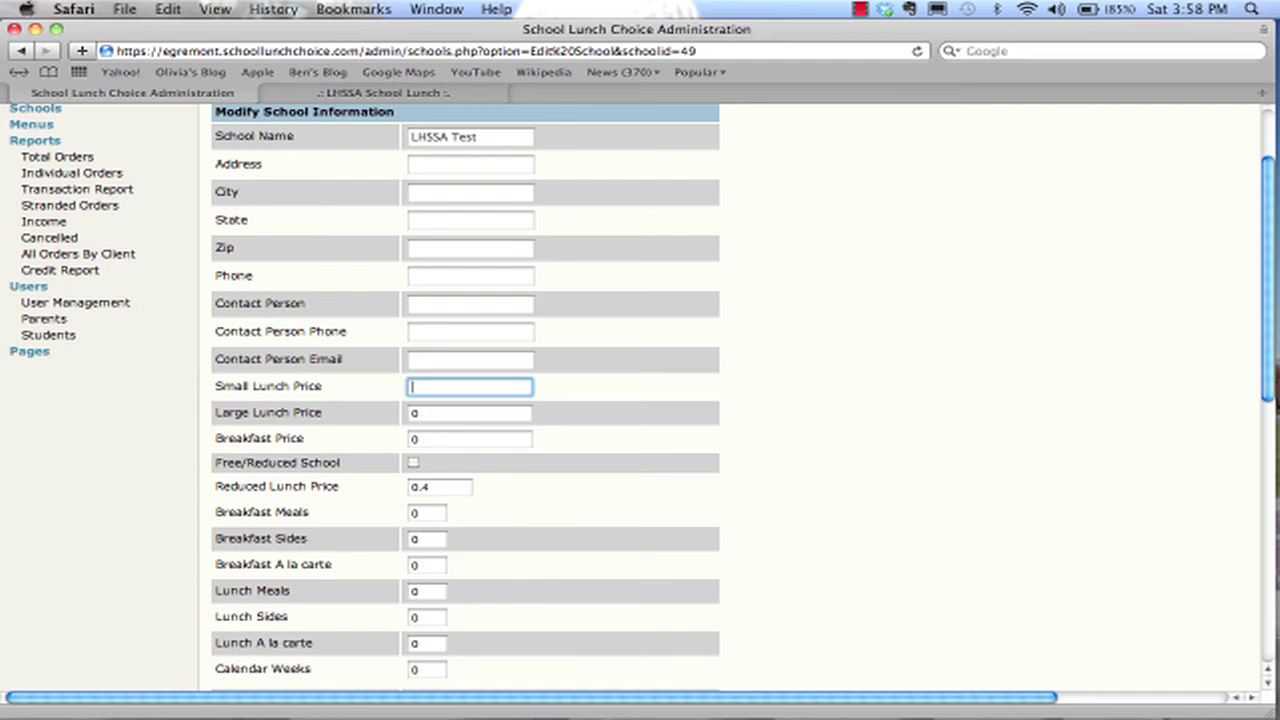
text(3.00)
key(Tab)
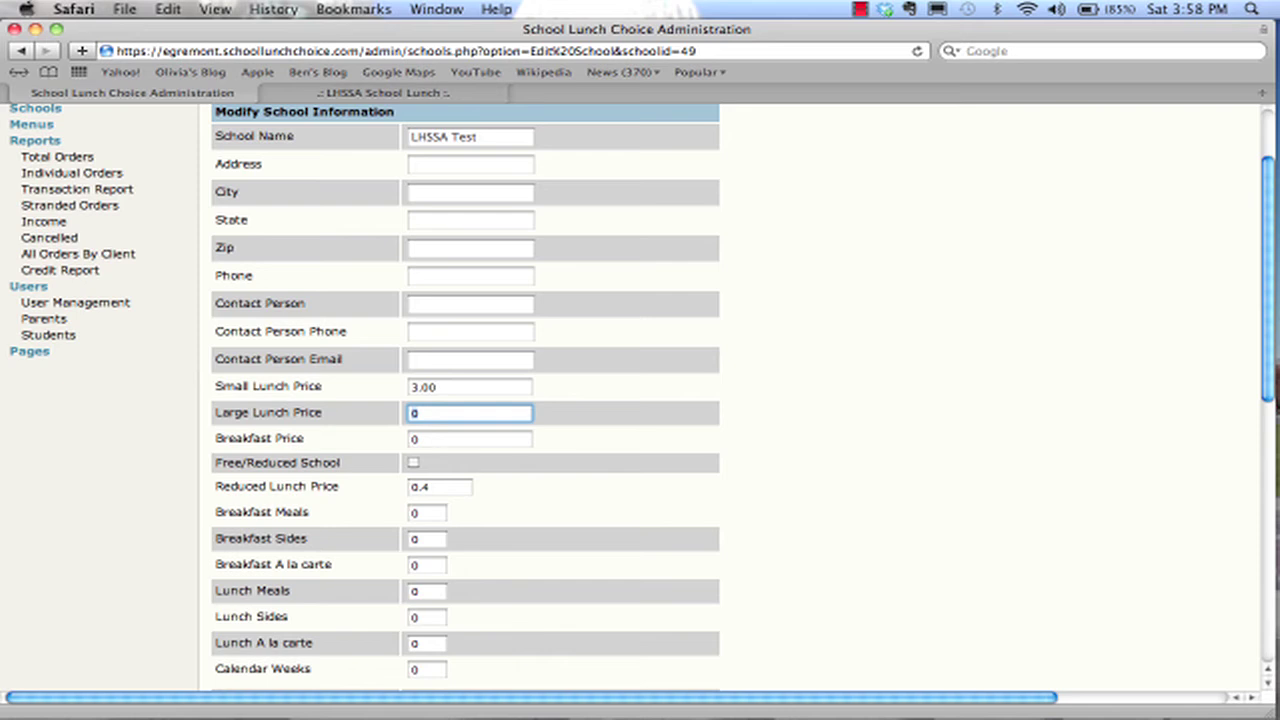
text(4.00)
key(Tab)
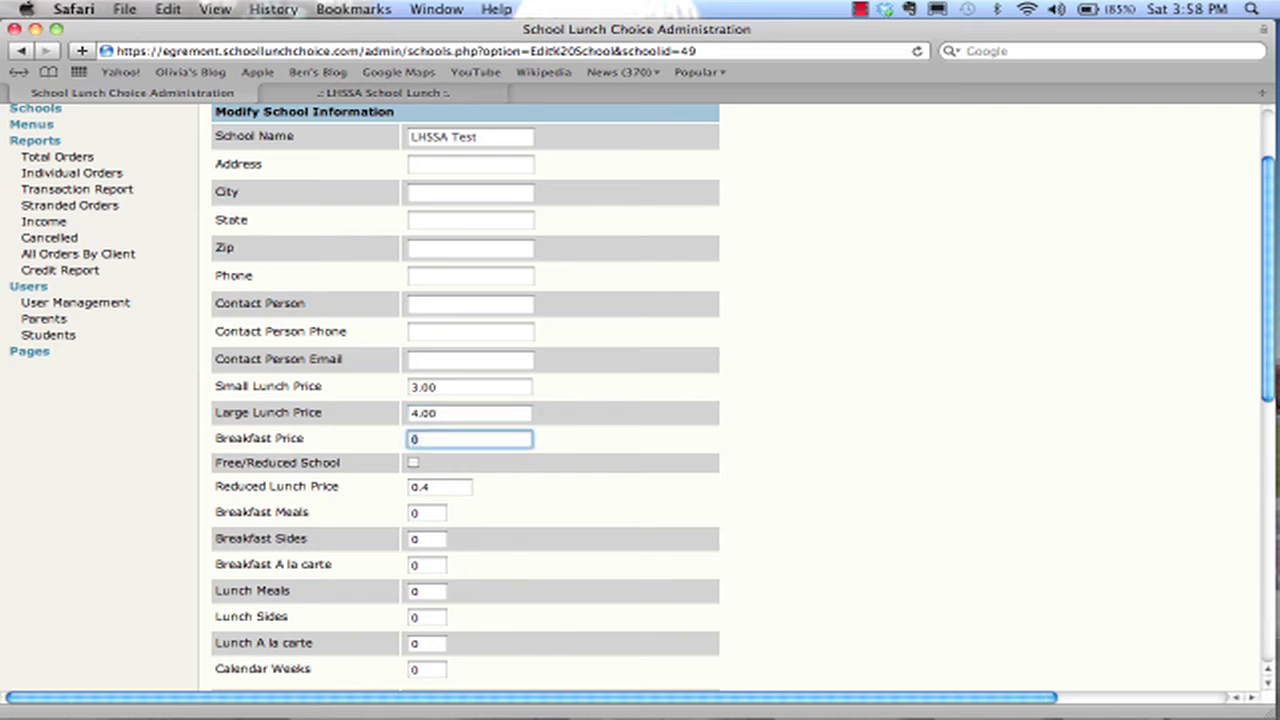
text(1.5)
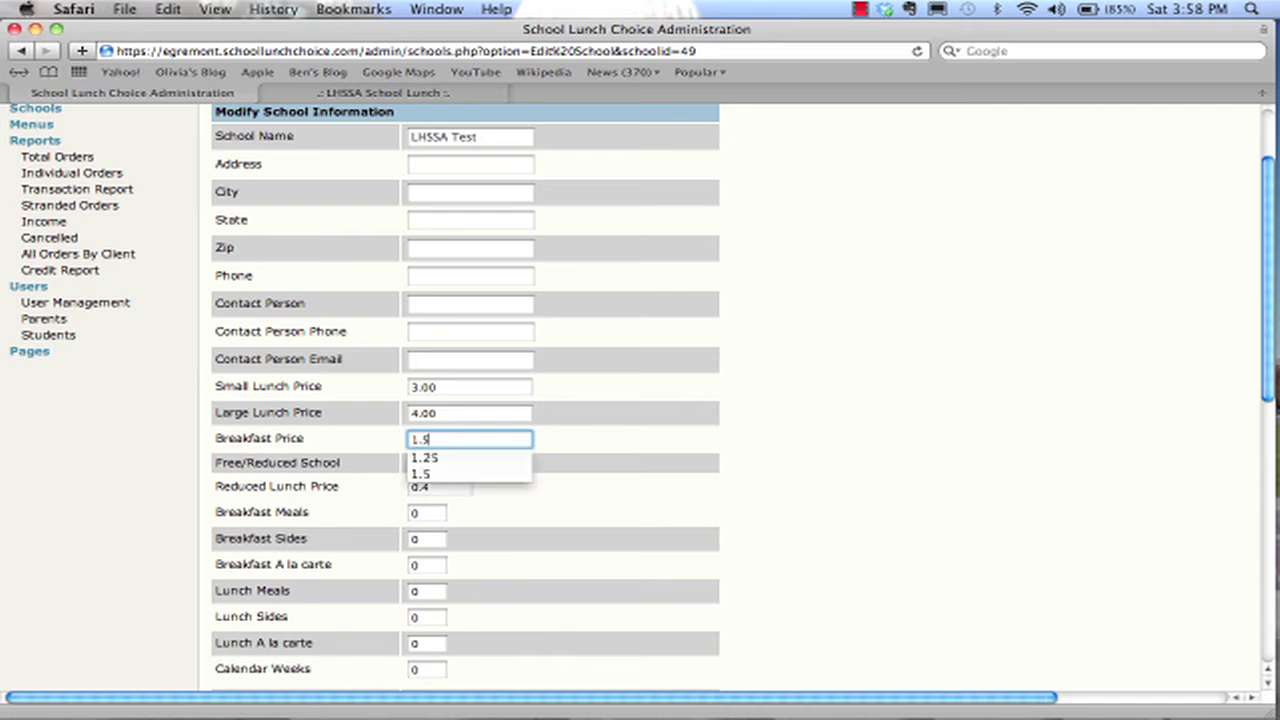
text(0)
click(414, 465)
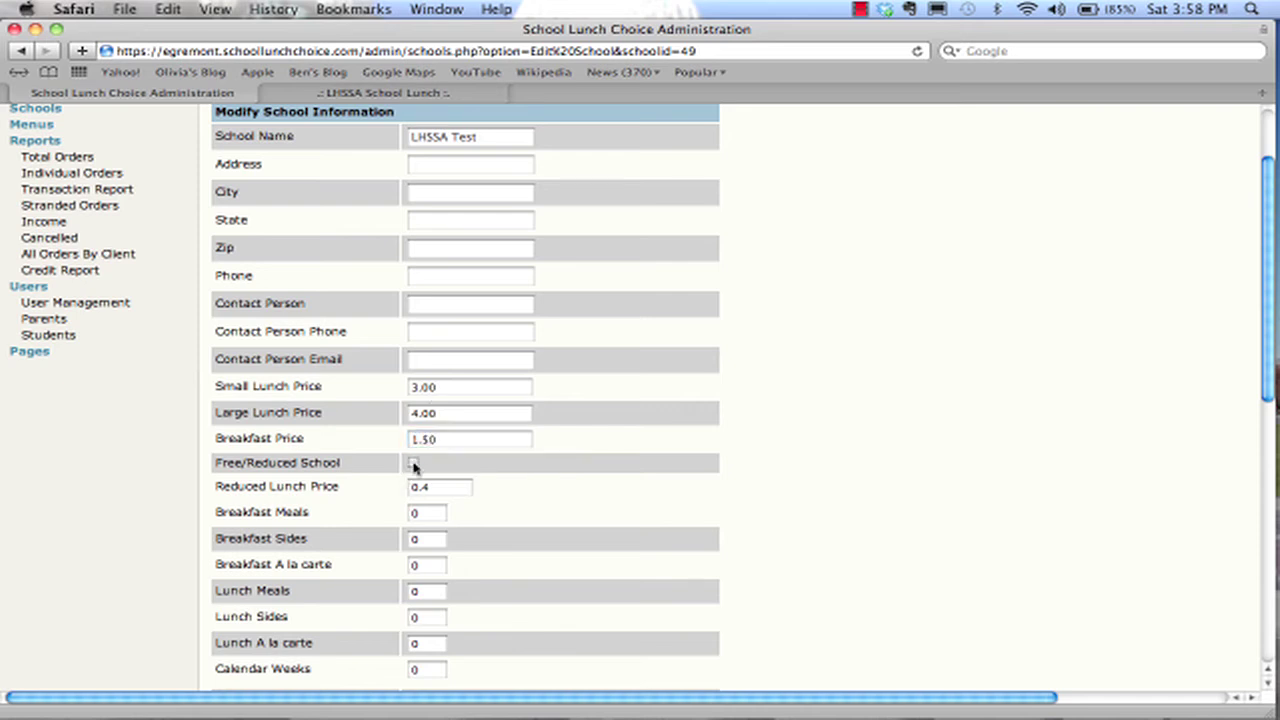
click(414, 465)
Set Breakfast Meals to 1, Breakfast Sides to 2 and Breakfast A la carte to 2.
scroll(466, 466, down, 3)
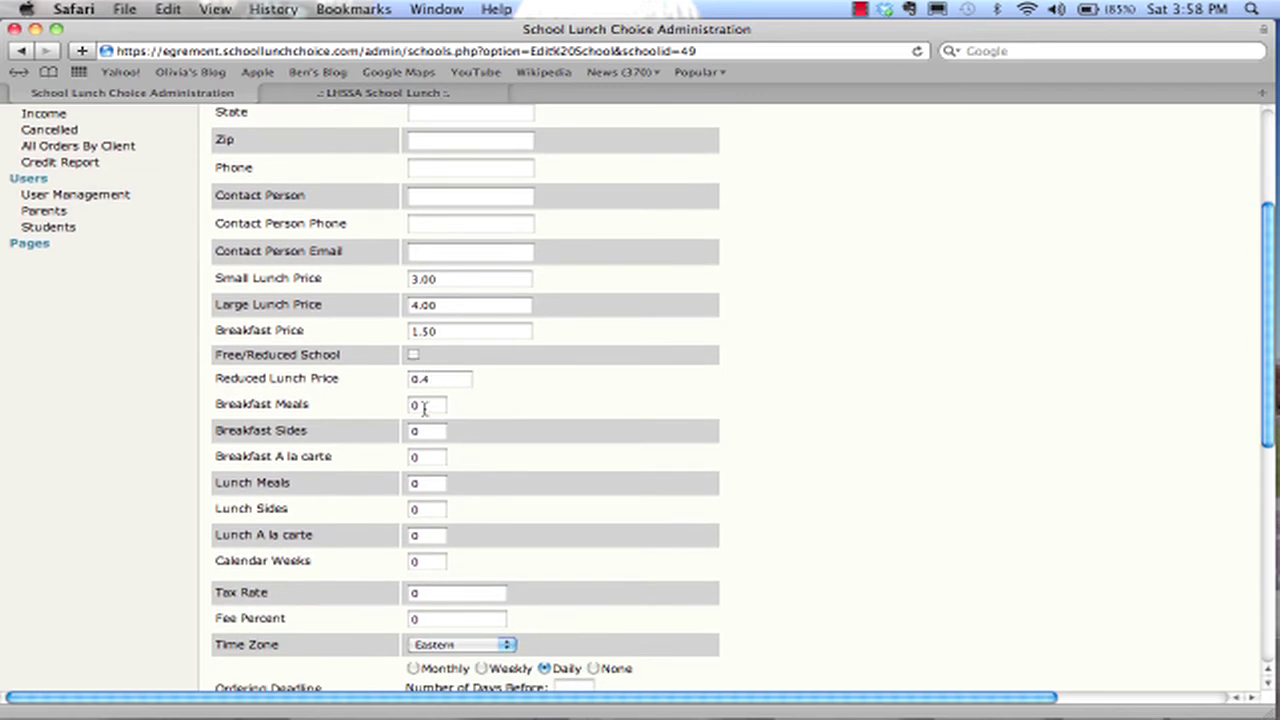
click(429, 405)
key(BackSpace)
text(1)
key(Tab)
key(BackSpace)
text(2)
key(Tab)
key(BackSpace)
text(2)
key(Tab)
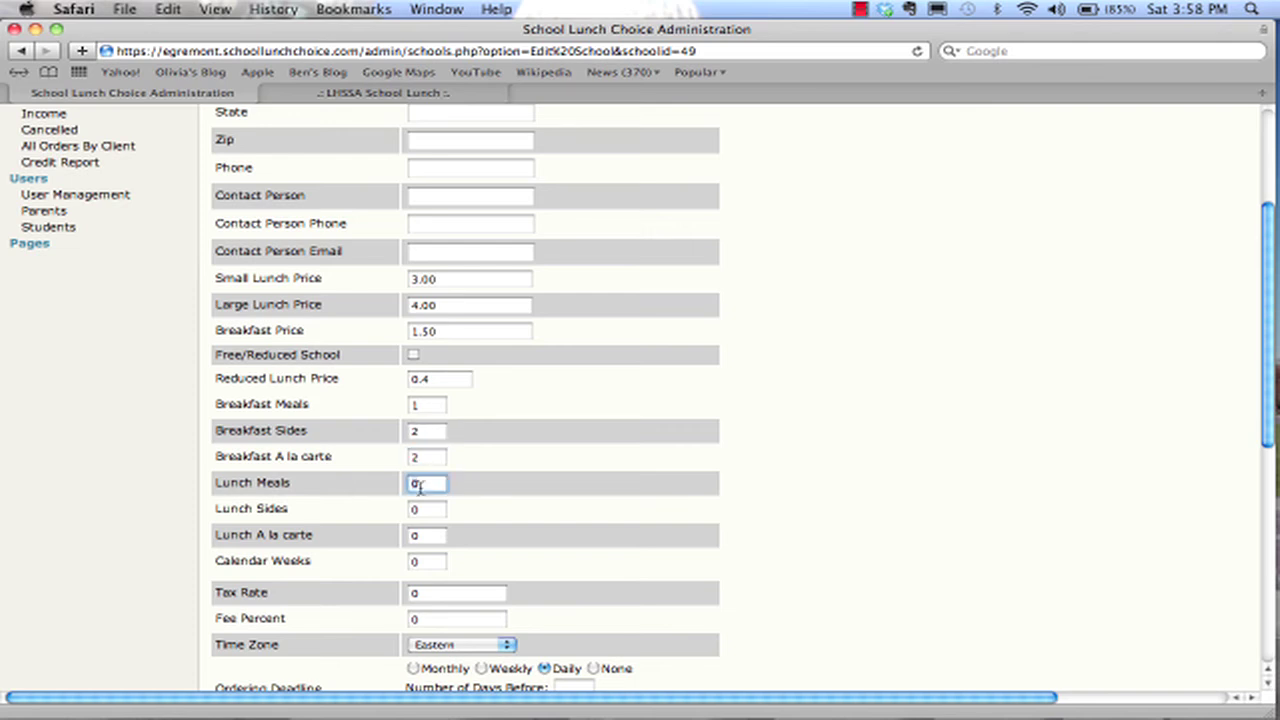
Set Lunch Meals to 2, Lunch Sides to 3, Lunch A la carte to 2, and Calendar Weeks to 6.
key(BackSpace)
text(2)
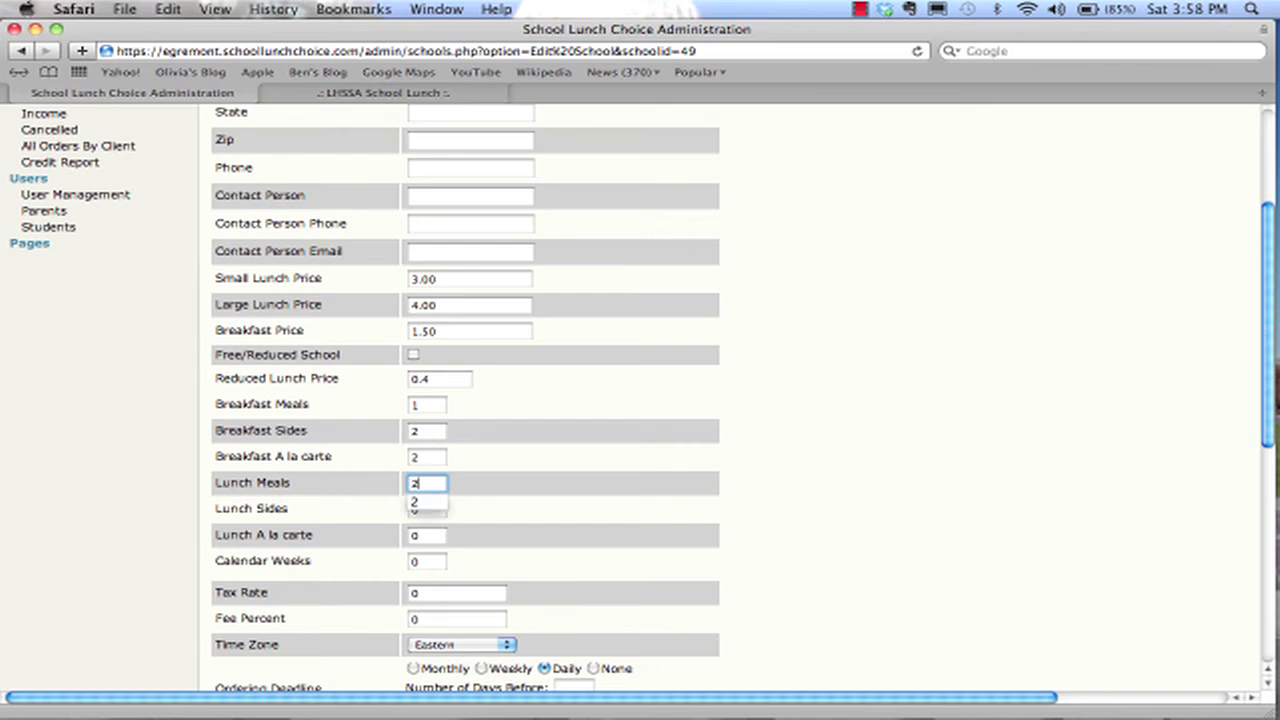
click(386, 514)
click(430, 513)
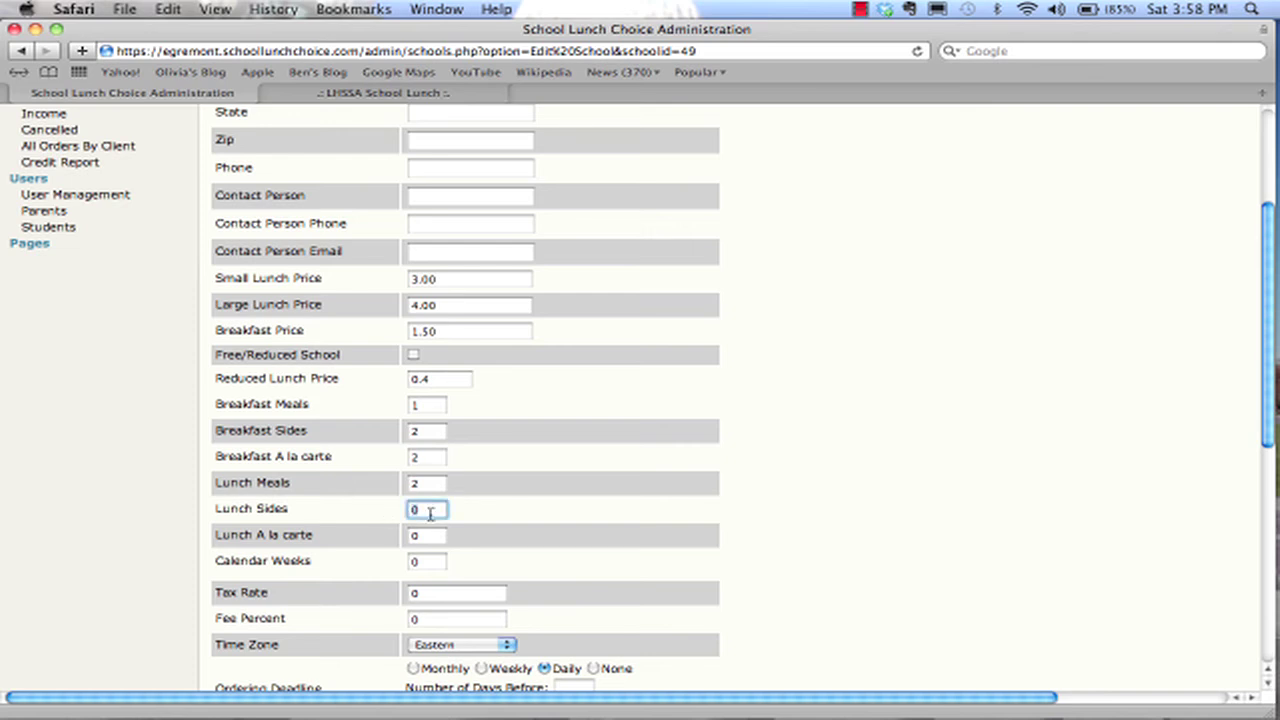
key(BackSpace)
text(3)
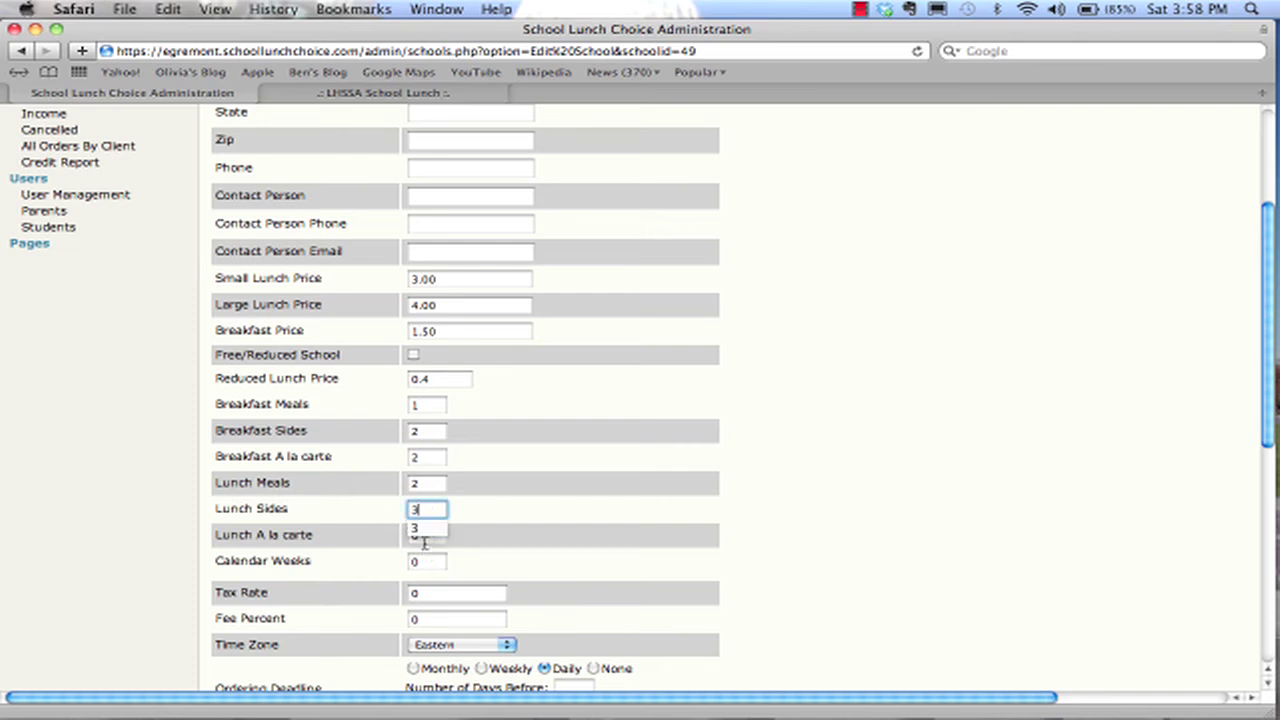
click(424, 539)
key(BackSpace)
text(2)
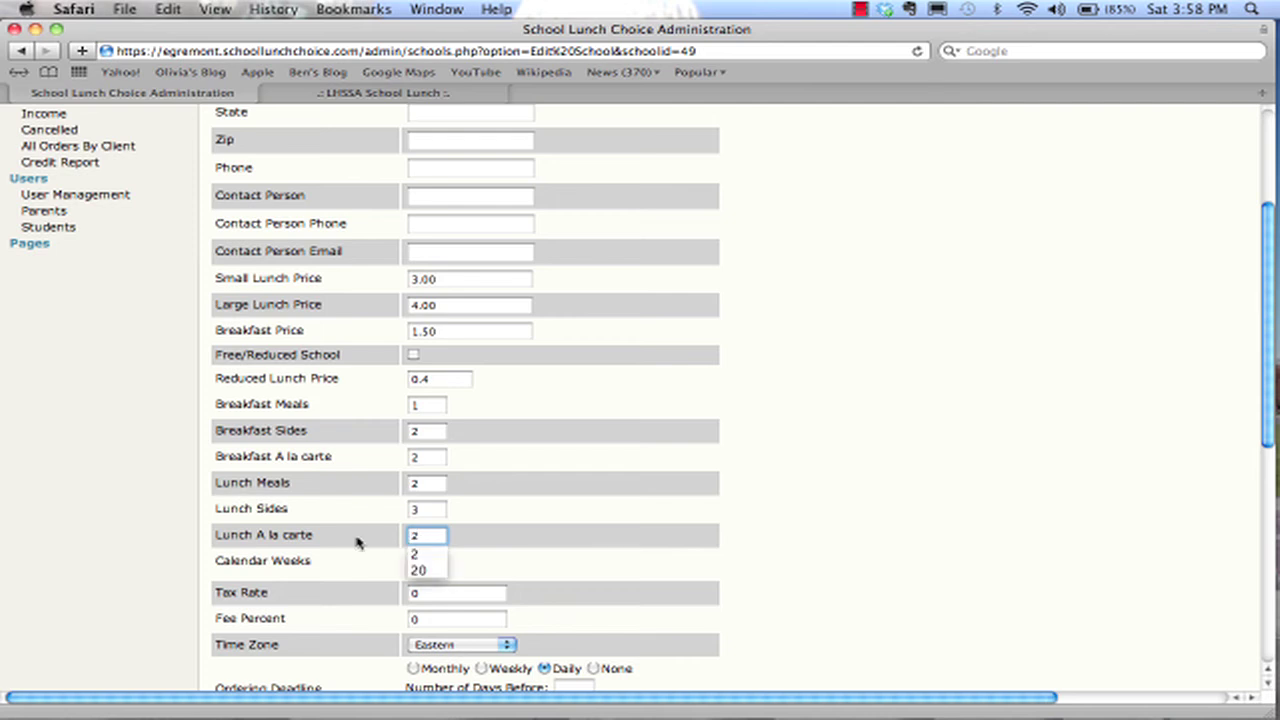
scroll(360, 537, down, 1)
click(414, 518)
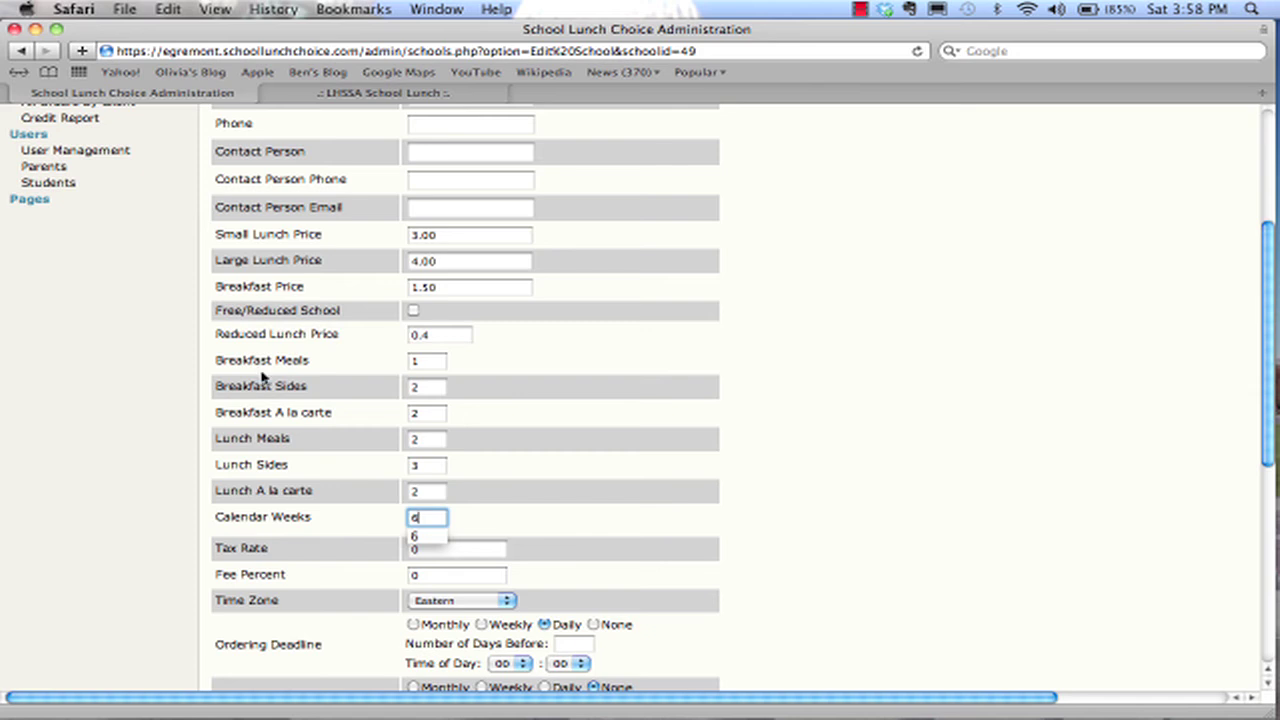
Set the school's tax rate to .0625 and its fee percent to 0.0300.
scroll(317, 357, down, 2)
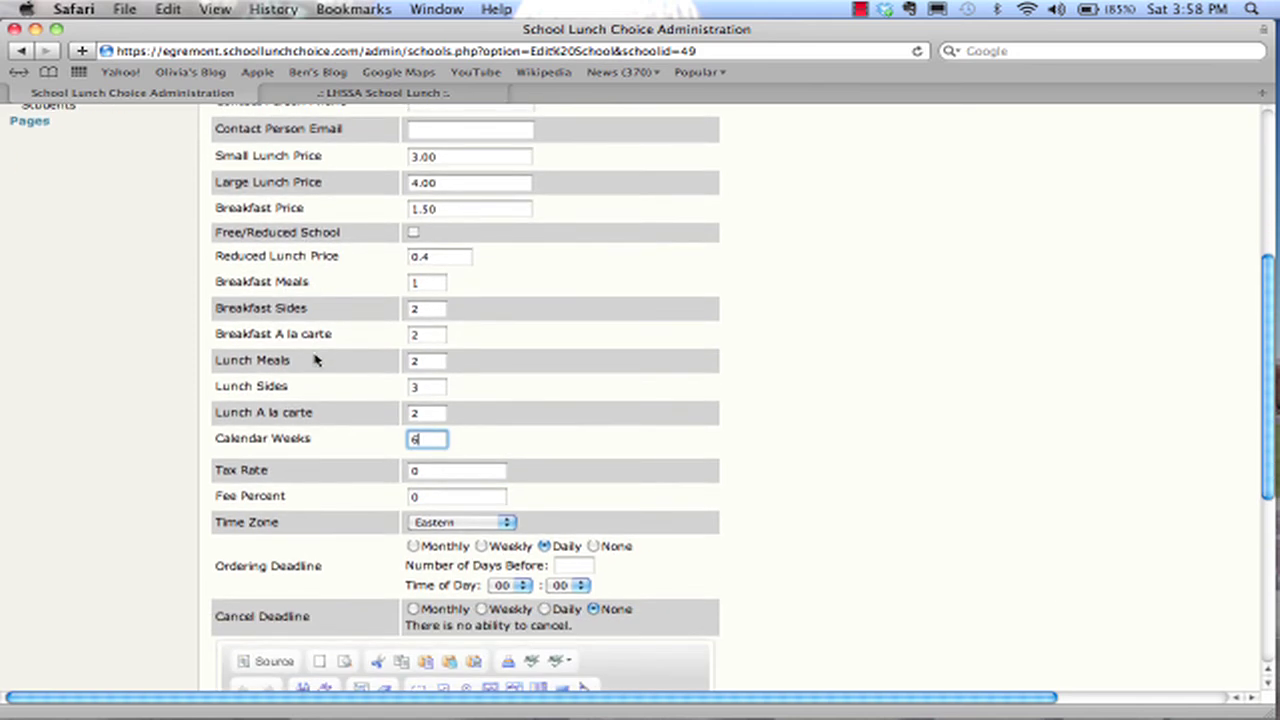
click(488, 476)
key(BackSpace)
text(.05)
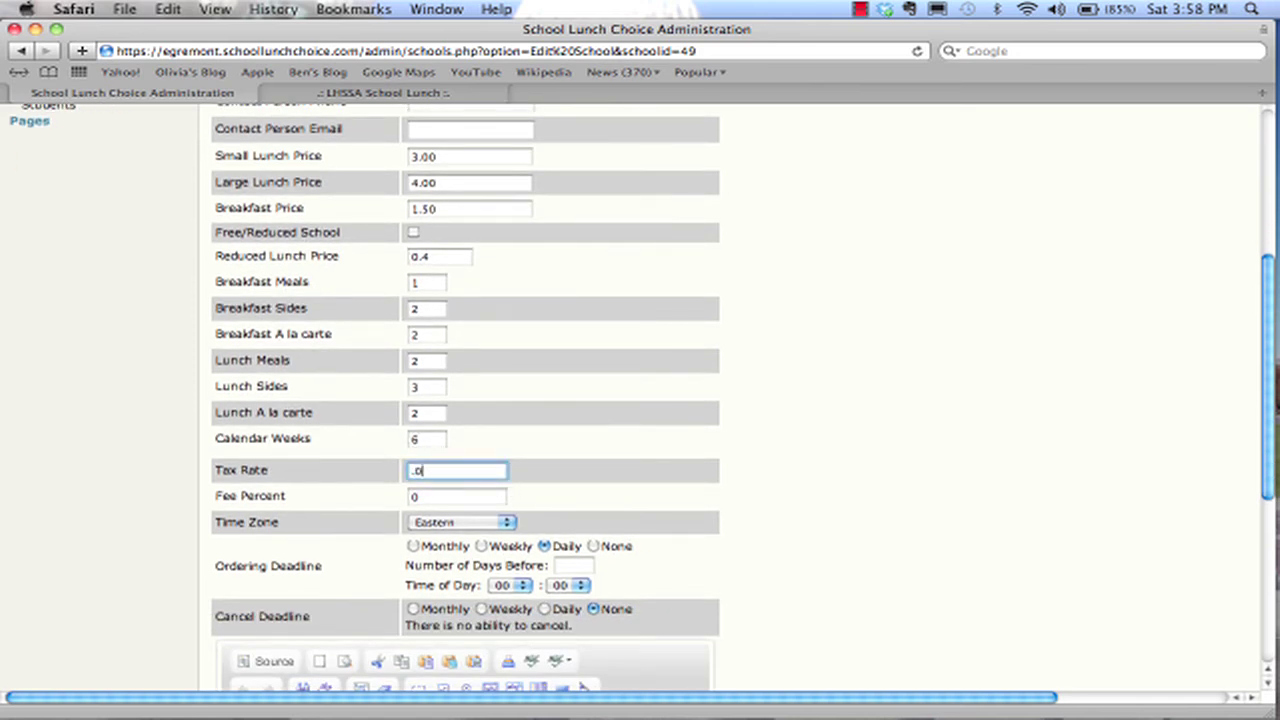
click(486, 497)
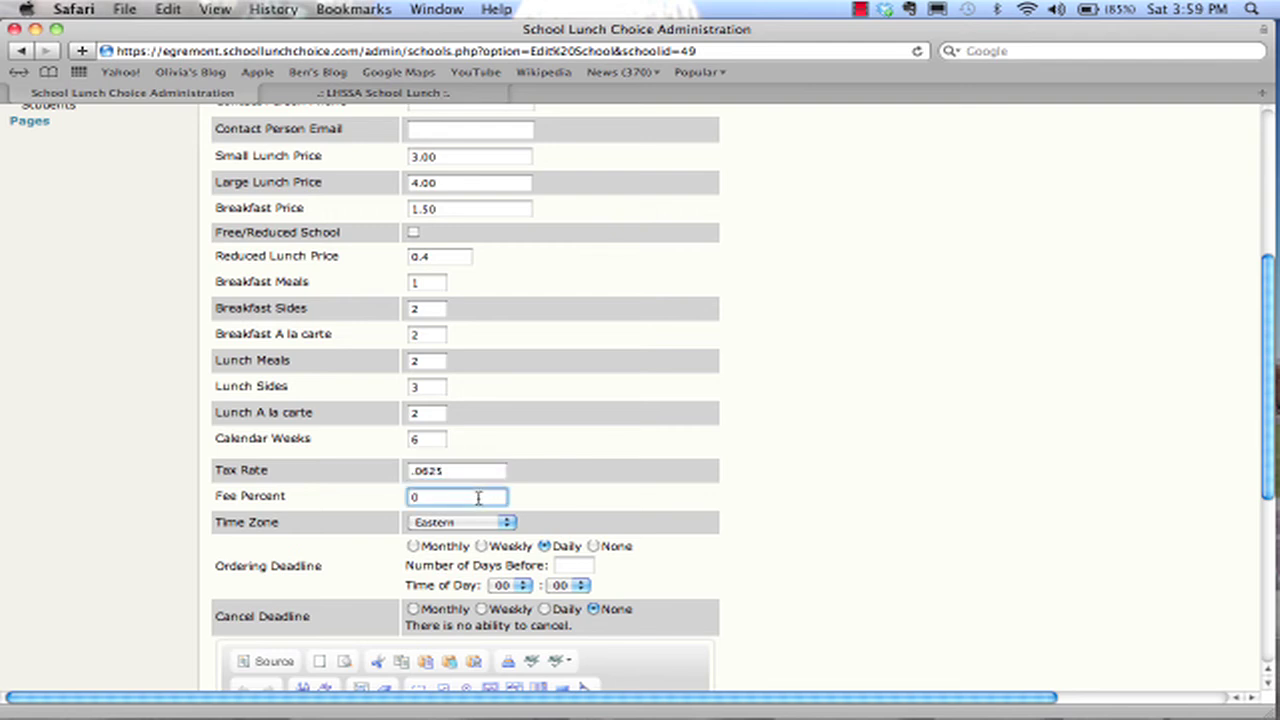
text(.0300)
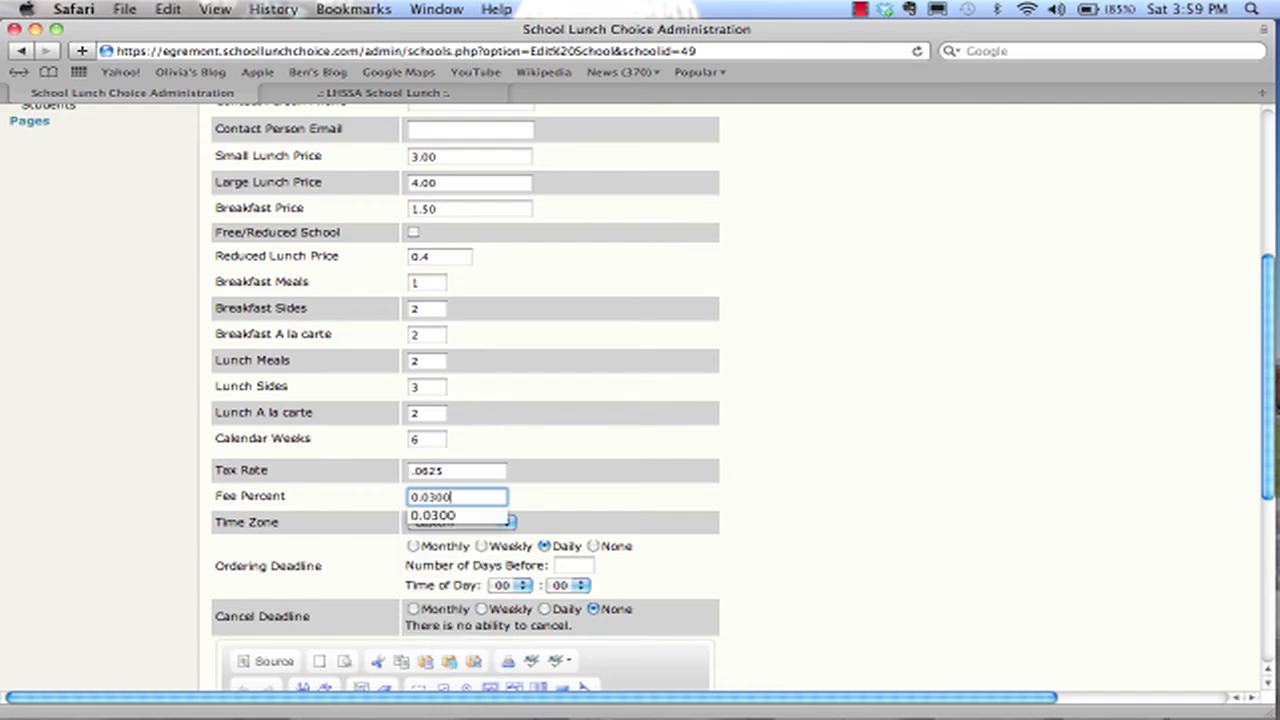
scroll(508, 371, down, 2)
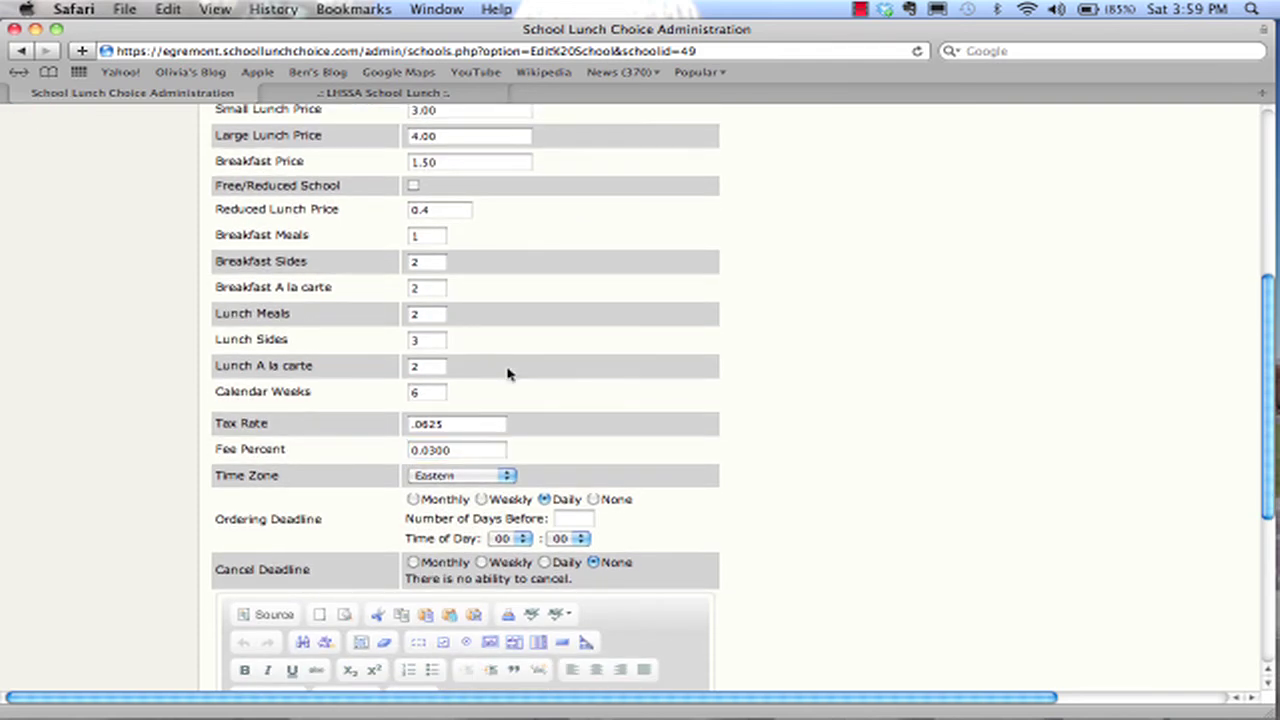
Set the daily ordering deadline to 0 days before, with the hour at 06.
click(504, 403)
click(565, 517)
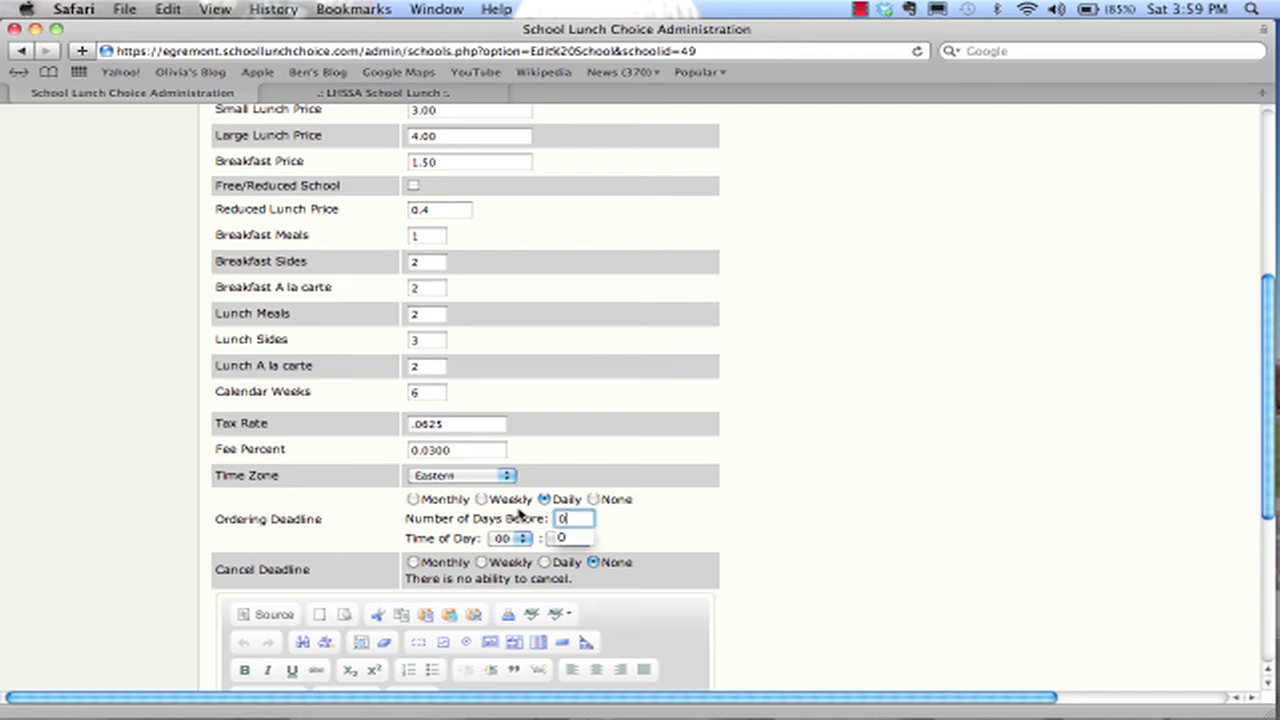
scroll(520, 500, down, 2)
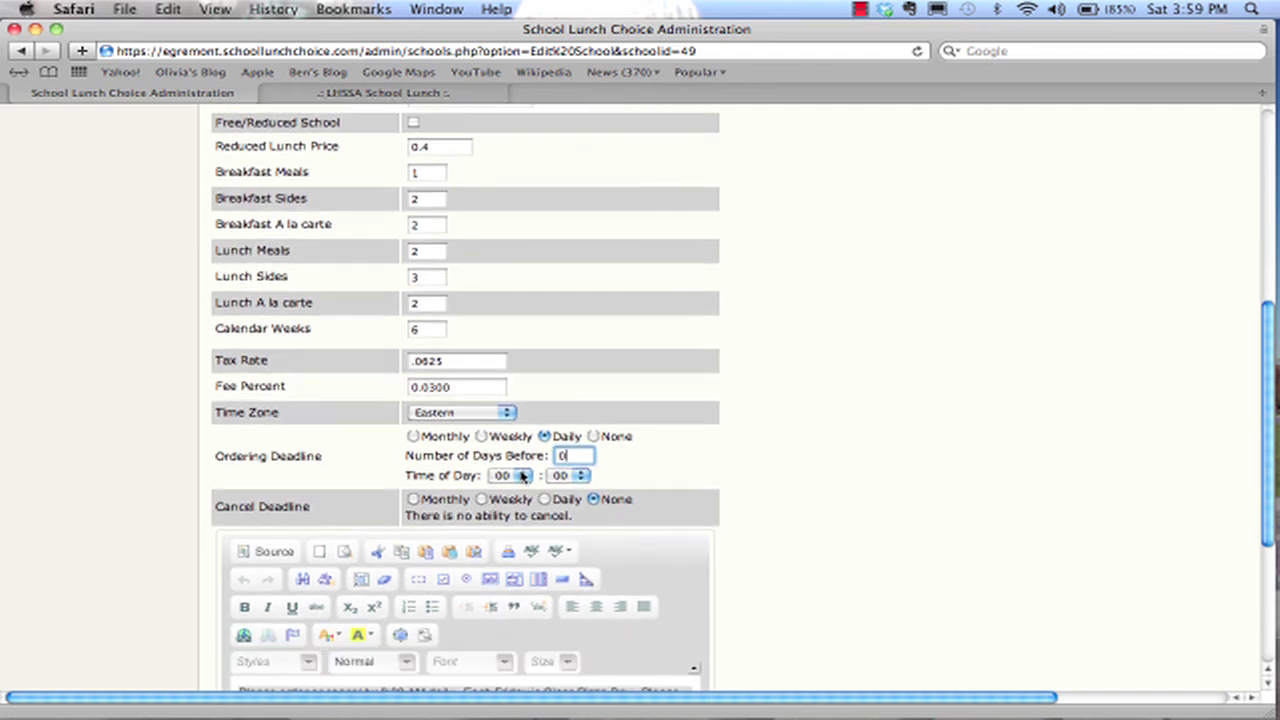
click(522, 476)
click(513, 558)
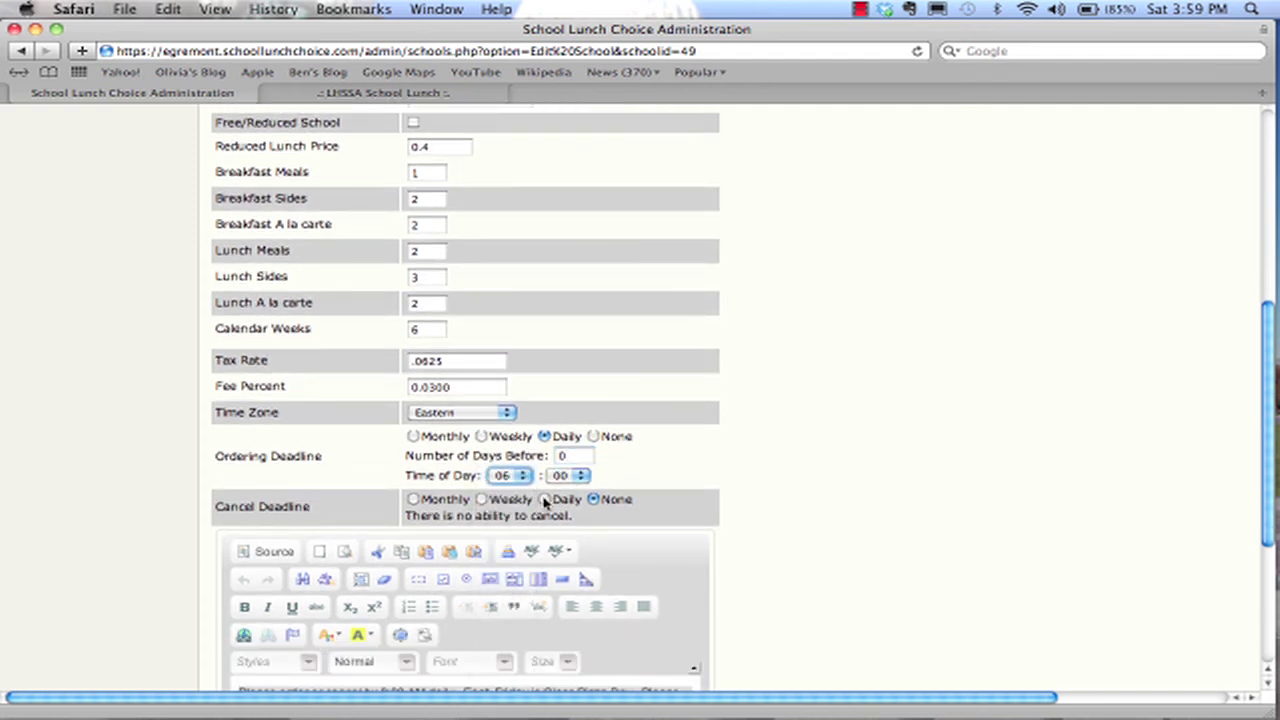
Make the cancel deadline daily, 0 days before, with the hour at 08.
click(545, 500)
click(561, 517)
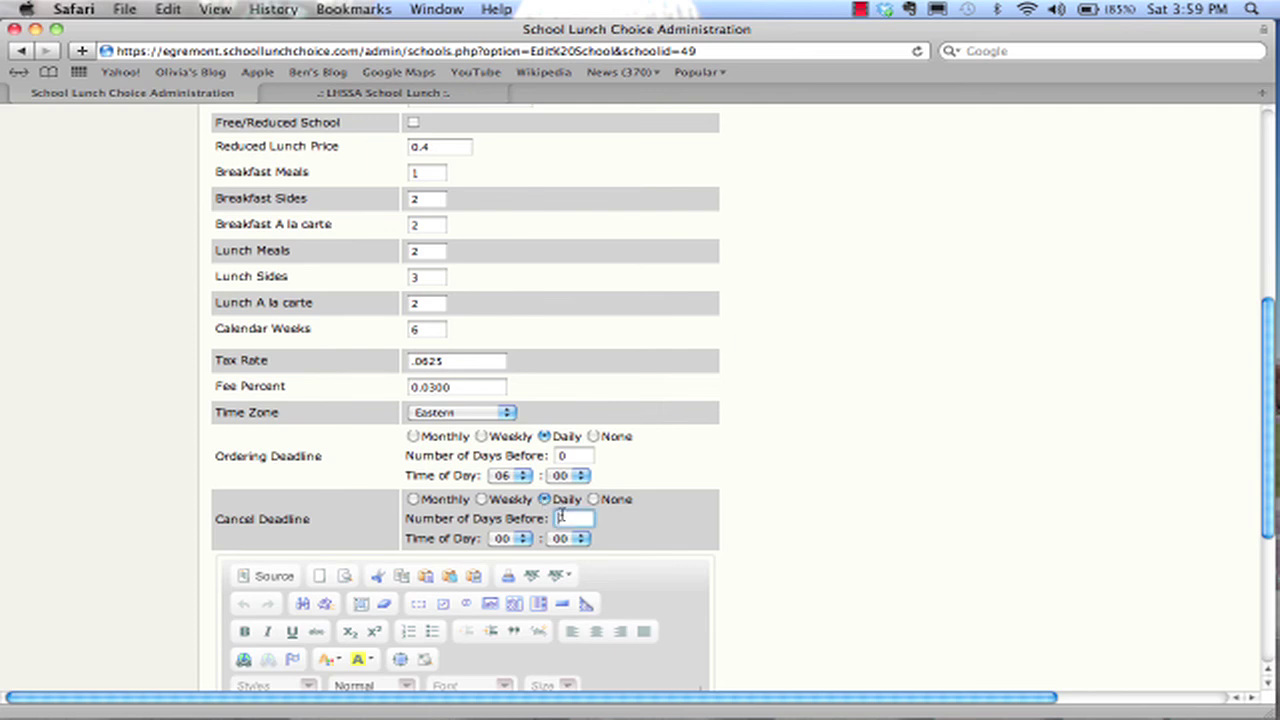
click(510, 538)
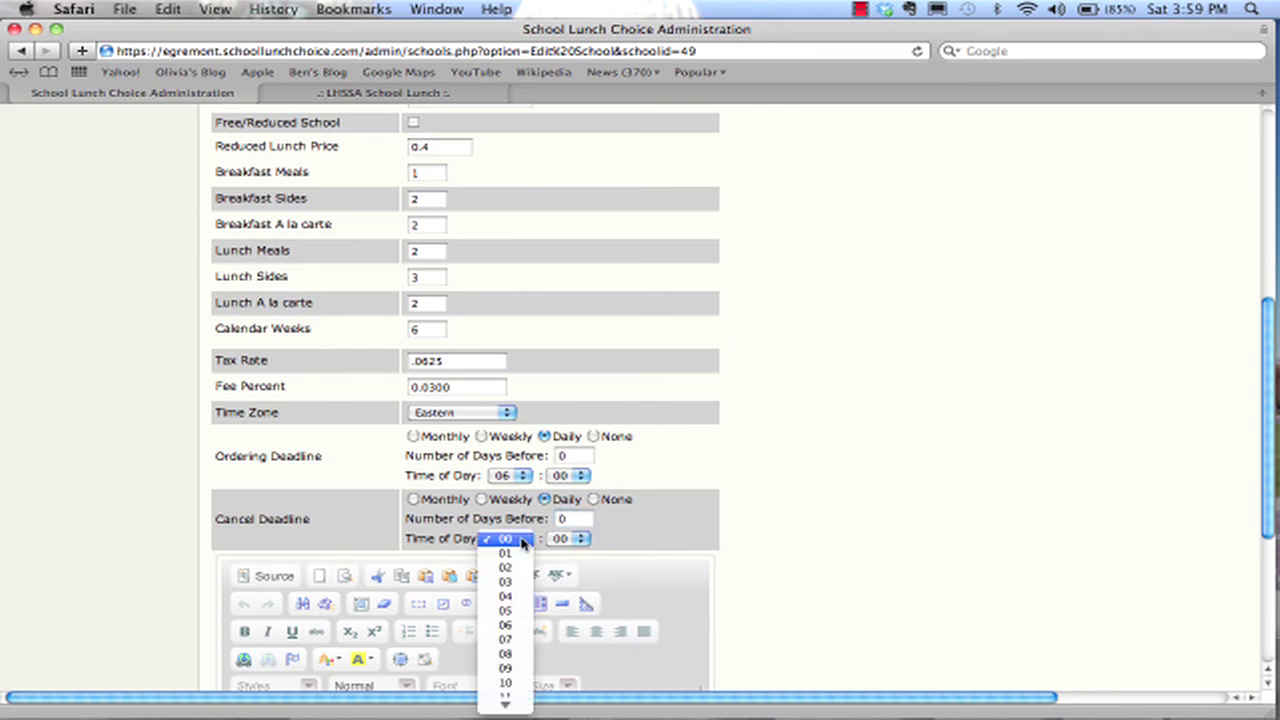
click(506, 653)
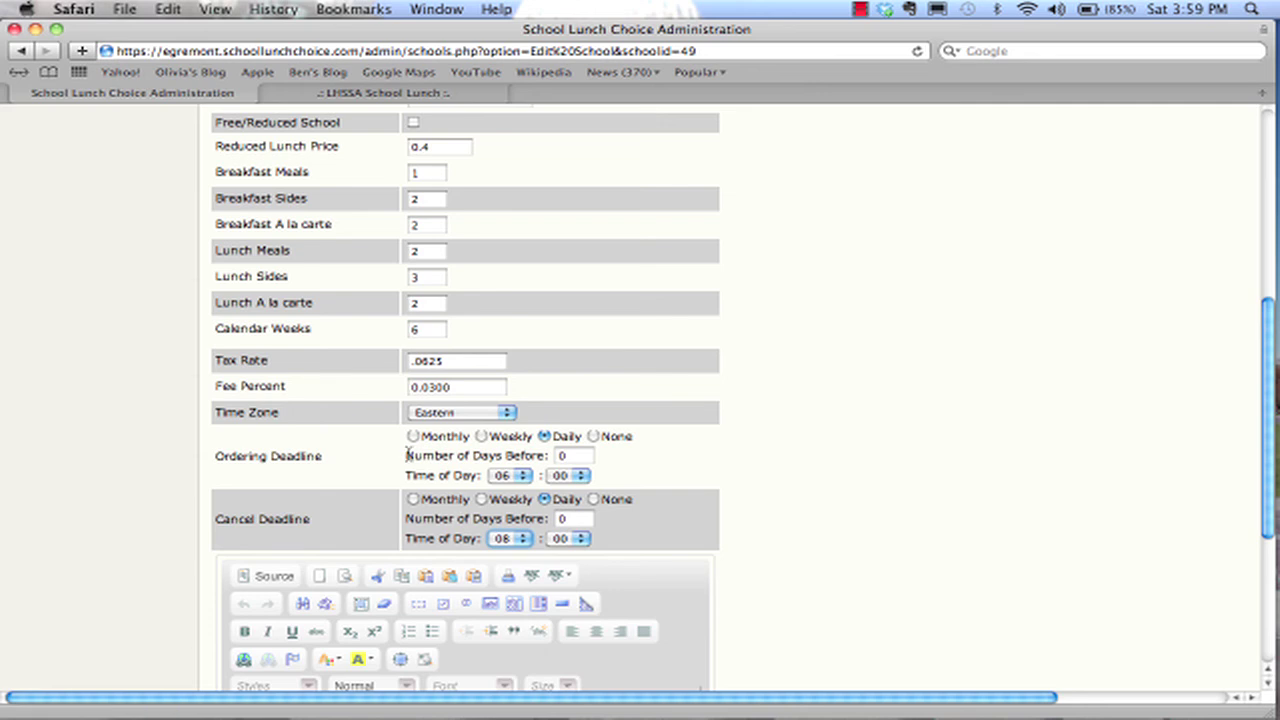
Review the school's ordering message and the completed settings, and save the updated school information.
scroll(408, 455, down, 2)
scroll(408, 455, down, 4)
click(389, 509)
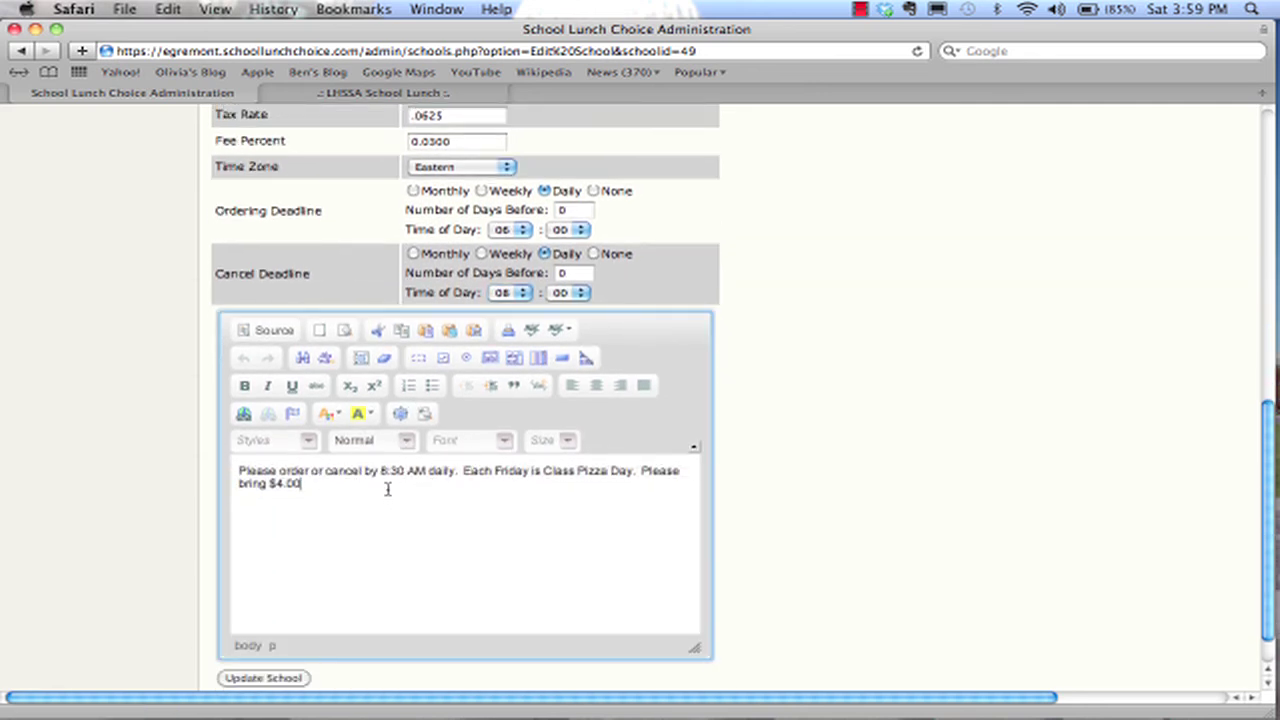
scroll(314, 643, up, 15)
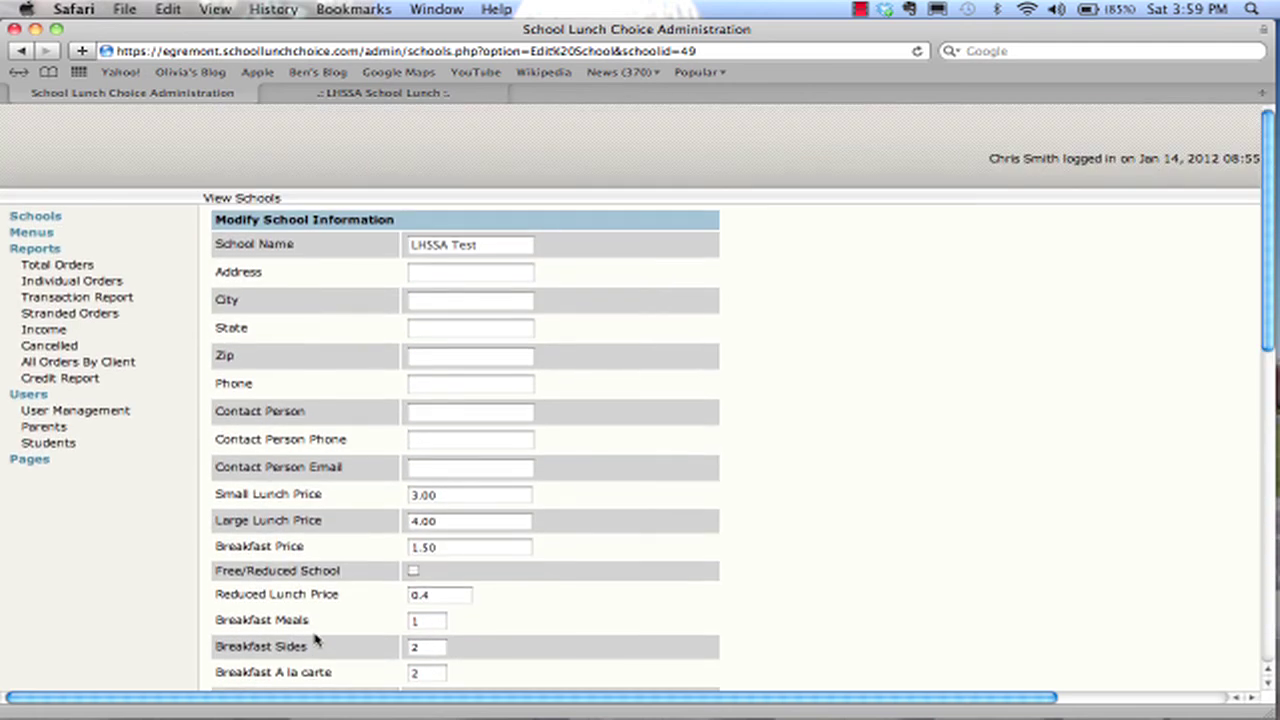
scroll(260, 420, down, 15)
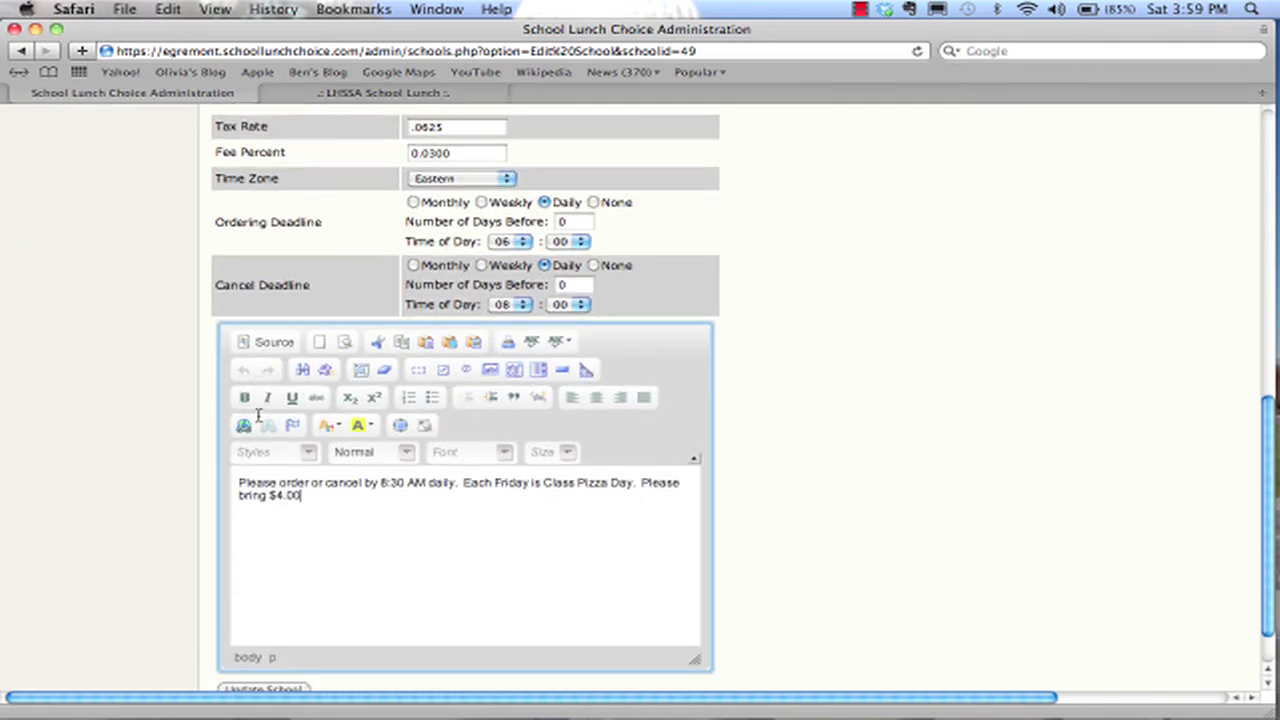
scroll(258, 414, down, 2)
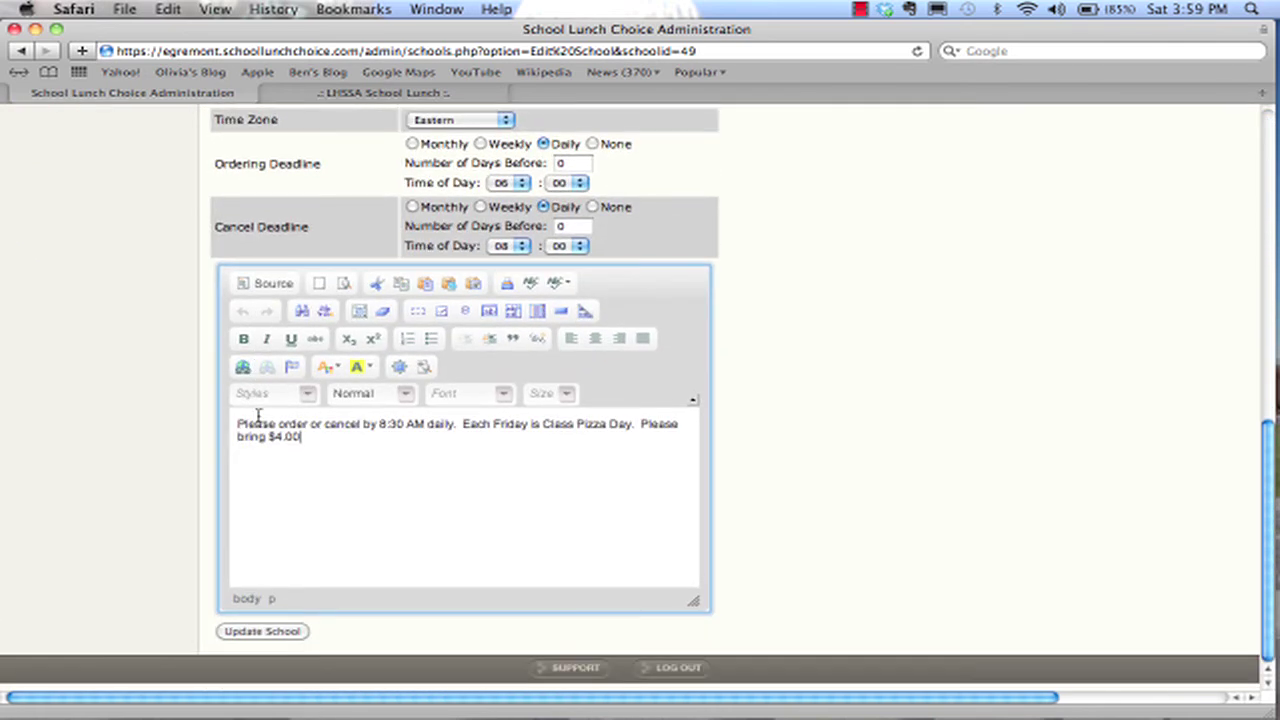
click(258, 631)
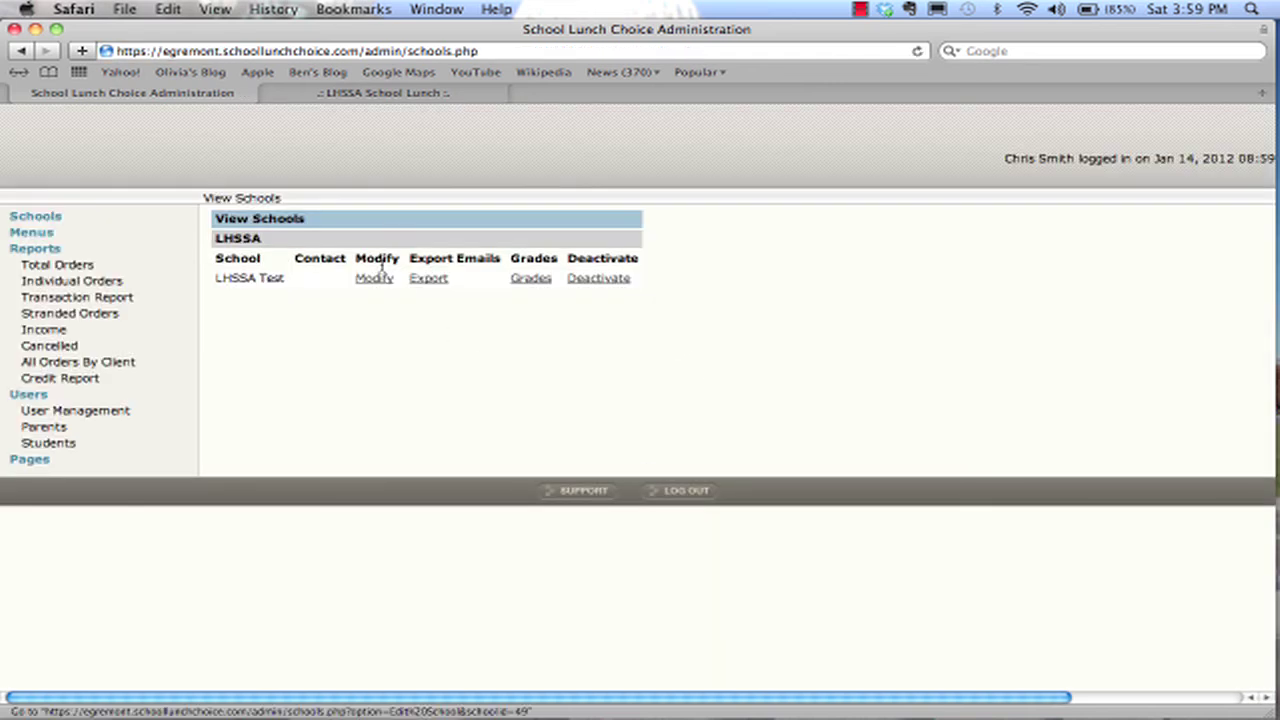
Open the grades for LHSSA Test, enable grades K, 1, 2, 3, 4 and 5, and save the grade selection.
click(530, 278)
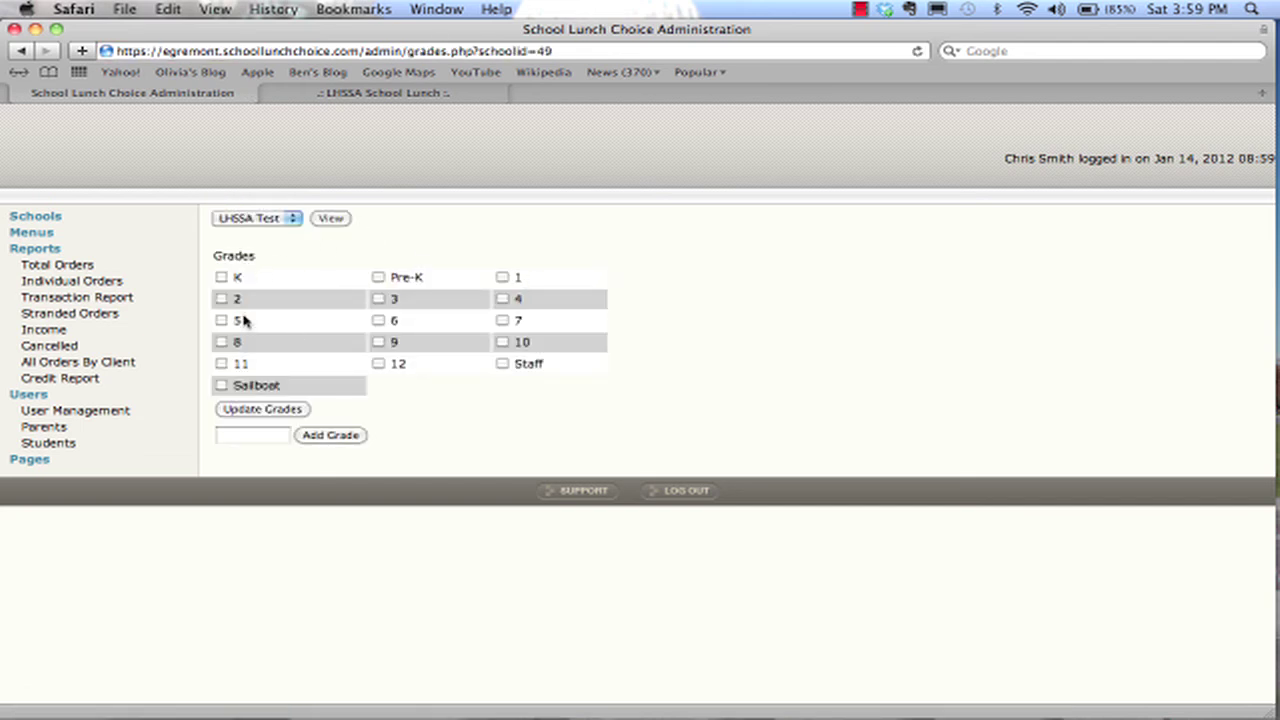
click(221, 277)
click(502, 277)
click(222, 299)
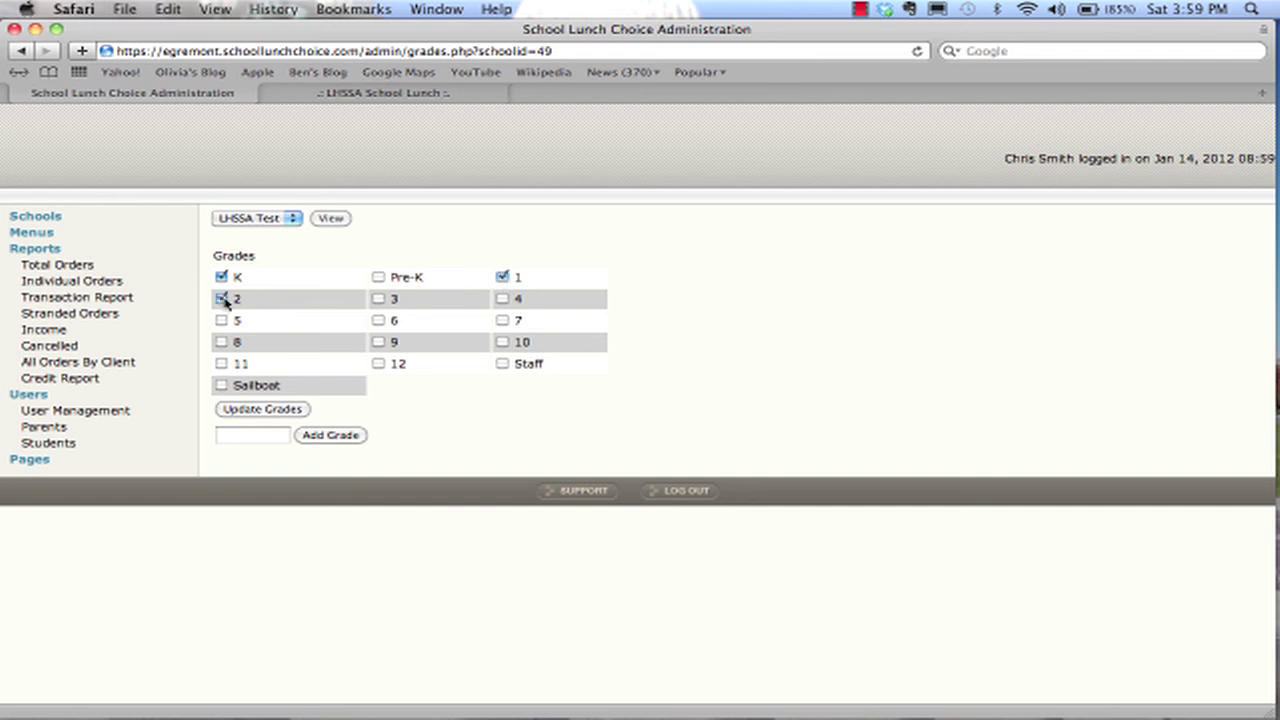
click(379, 299)
click(502, 299)
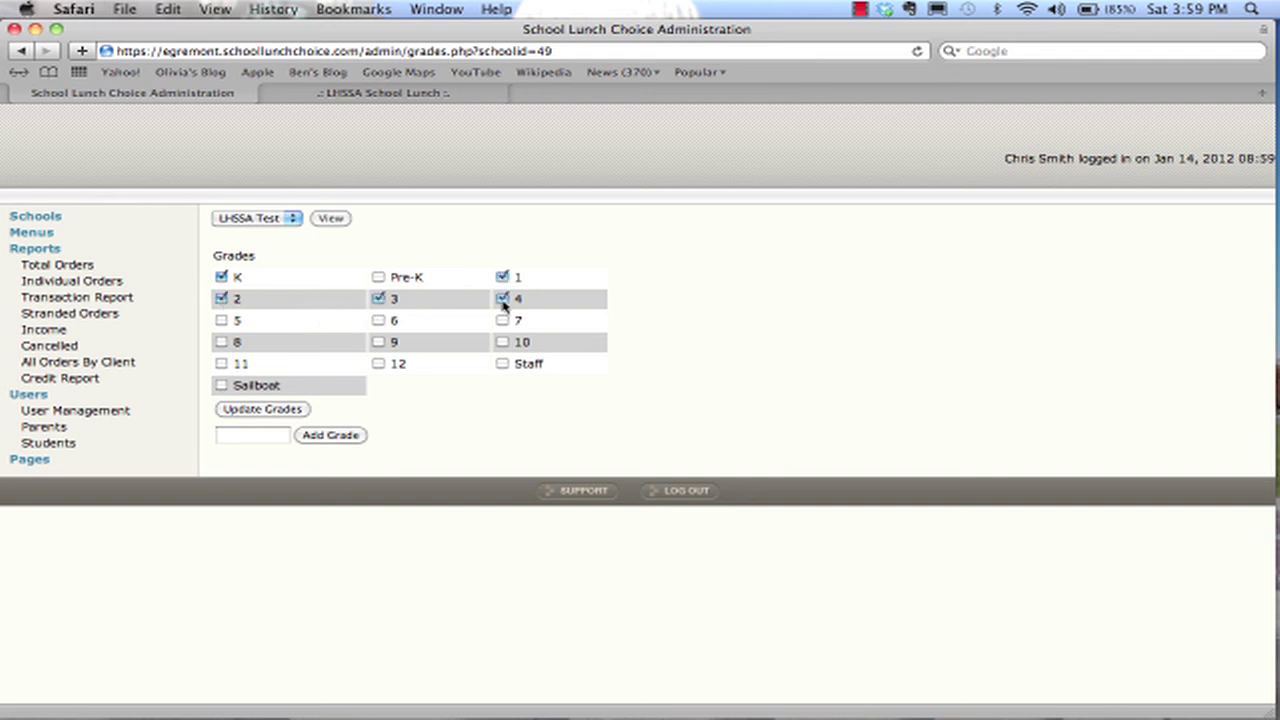
click(221, 320)
drag(235, 385, 294, 387)
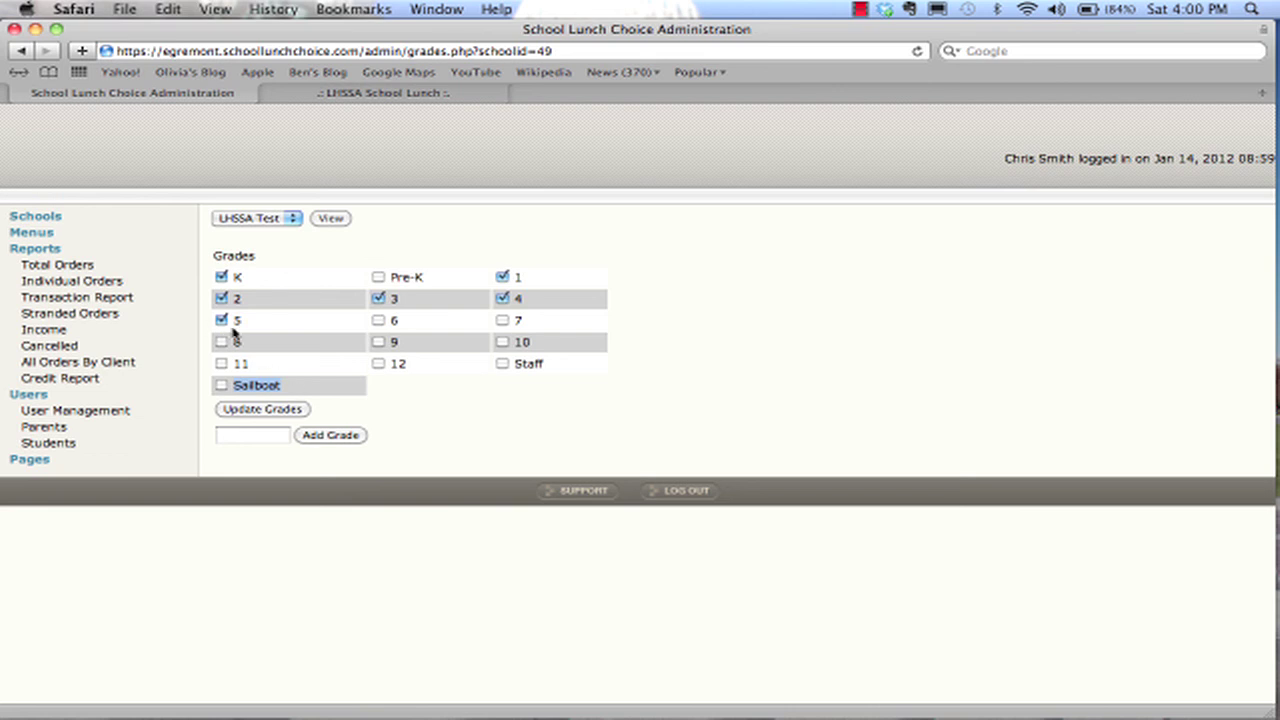
click(241, 411)
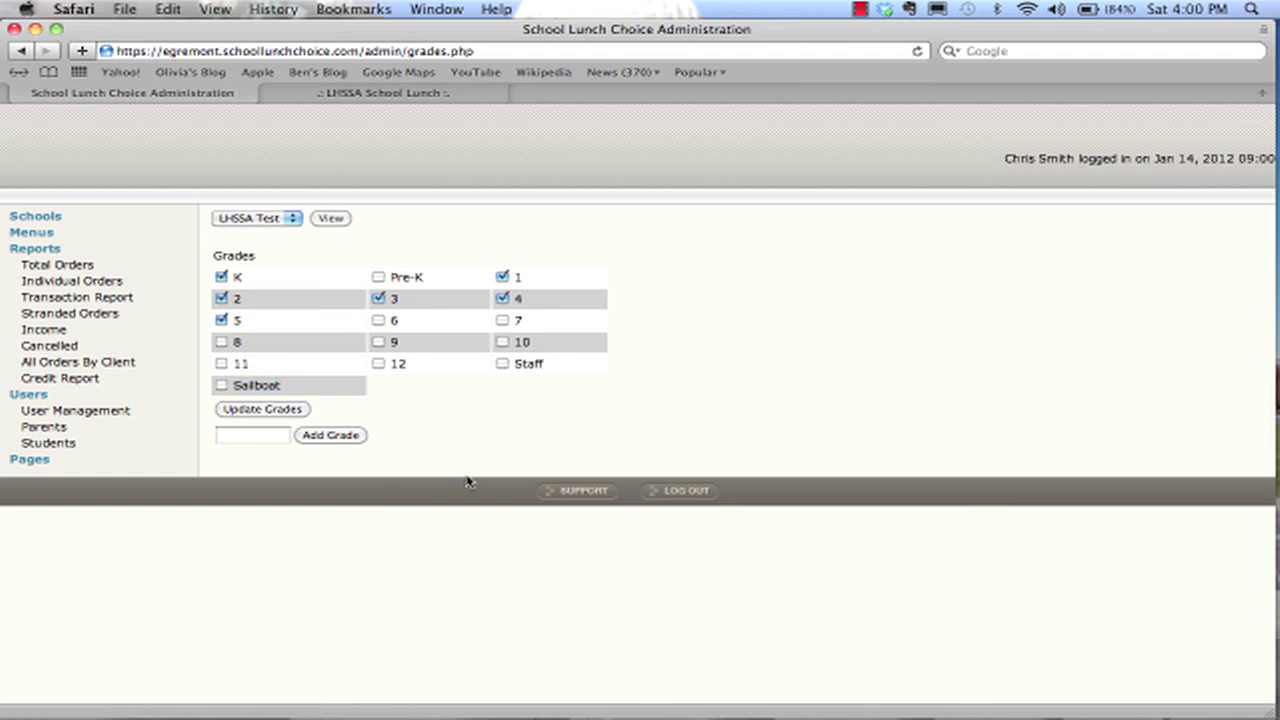